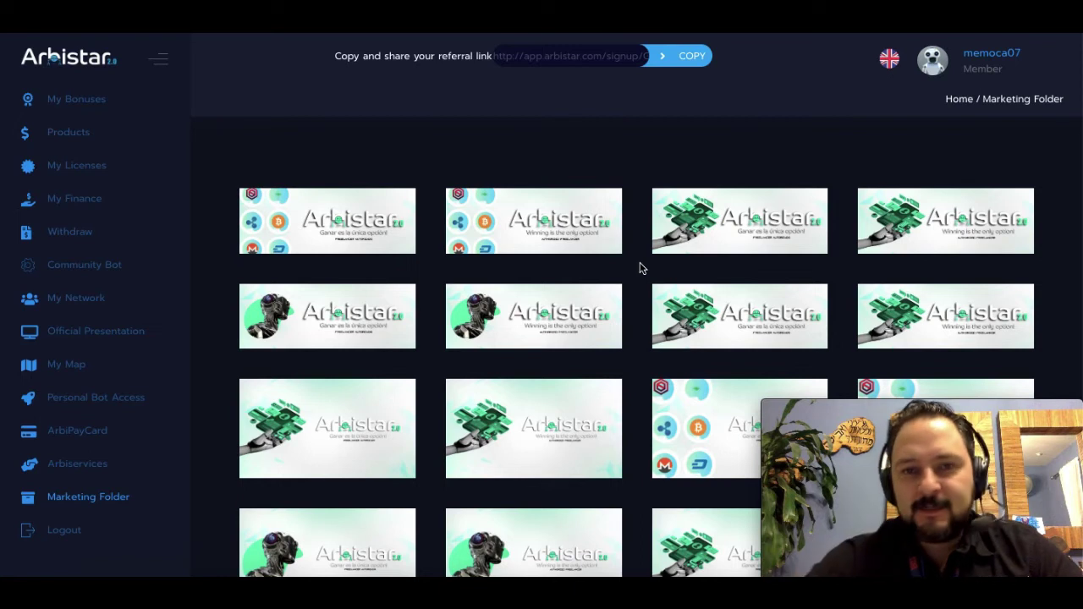
Step: Switch to Microsoft Excel and look over the April rows of the Arbistar 2.0 investment table
{"action": "scroll", "coordinate": [641, 248], "scroll_direction": "up", "scroll_amount": 2}
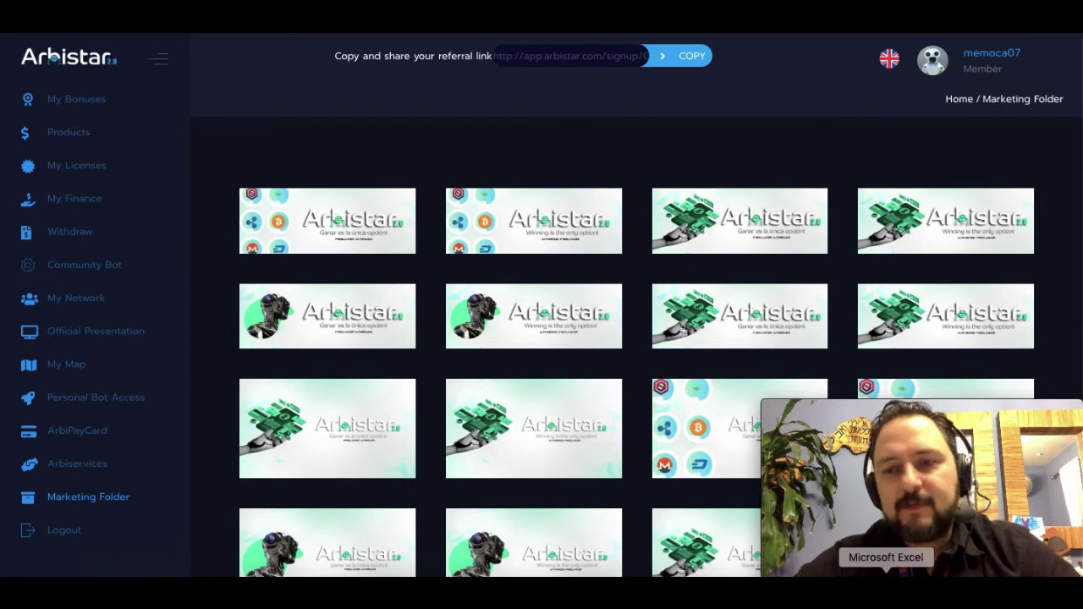
{"action": "left_click", "coordinate": [885, 574]}
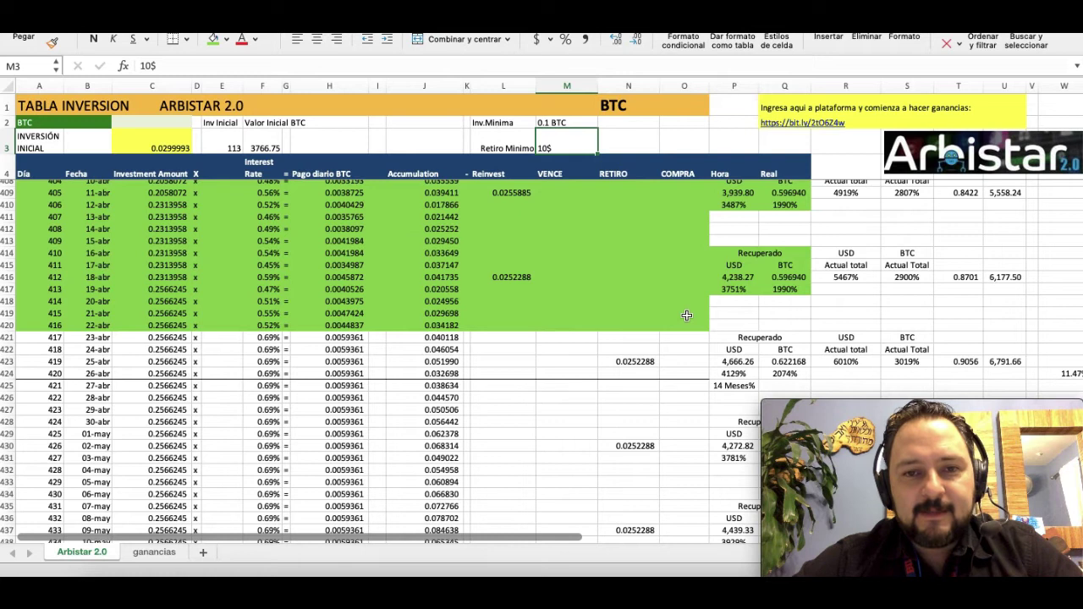
{"action": "scroll", "coordinate": [686, 321], "scroll_direction": "down", "scroll_amount": 2}
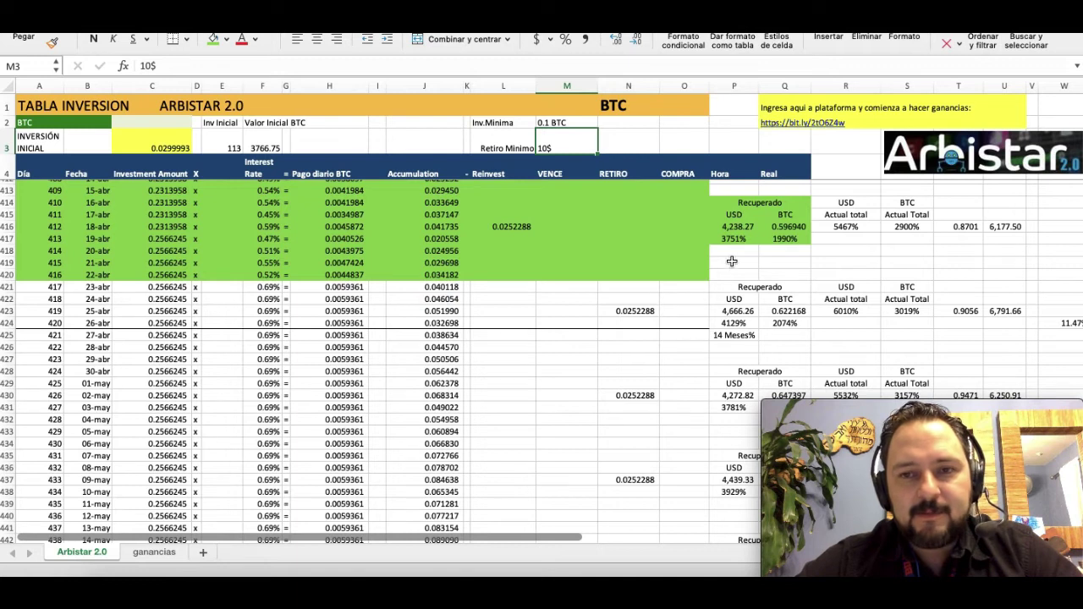
{"action": "scroll", "coordinate": [732, 261], "scroll_direction": "down", "scroll_amount": 1}
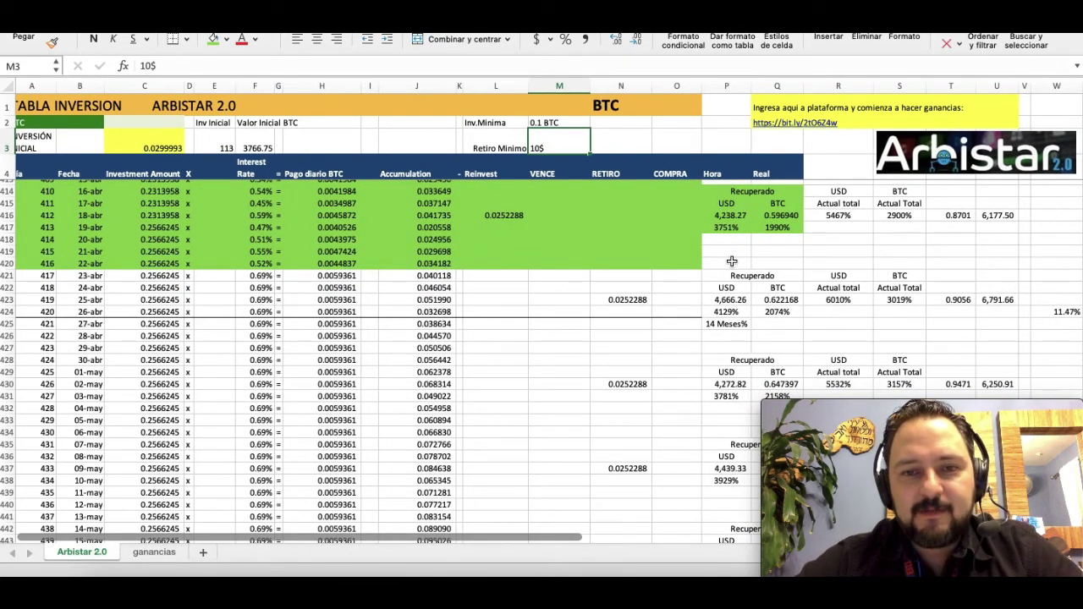
Step: Inspect the first-month return formula in cell W34 and the interest-rate range it sums, leaving the formula unchanged
{"action": "scroll", "coordinate": [732, 261], "scroll_direction": "up", "scroll_amount": 20}
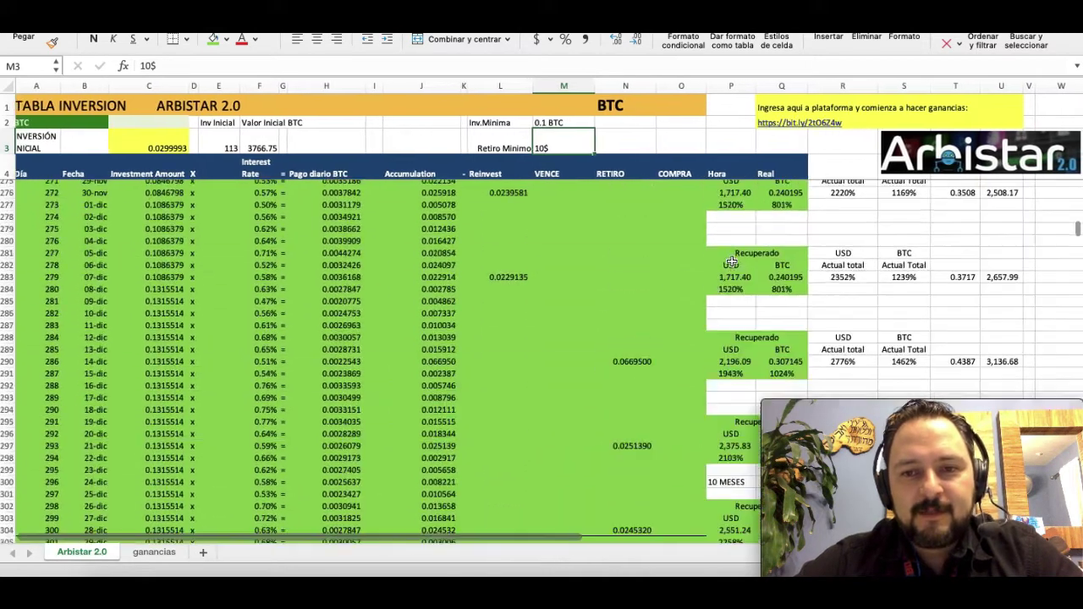
{"action": "scroll", "coordinate": [732, 262], "scroll_direction": "up", "scroll_amount": 20}
{"action": "scroll", "coordinate": [730, 260], "scroll_direction": "down", "scroll_amount": 5}
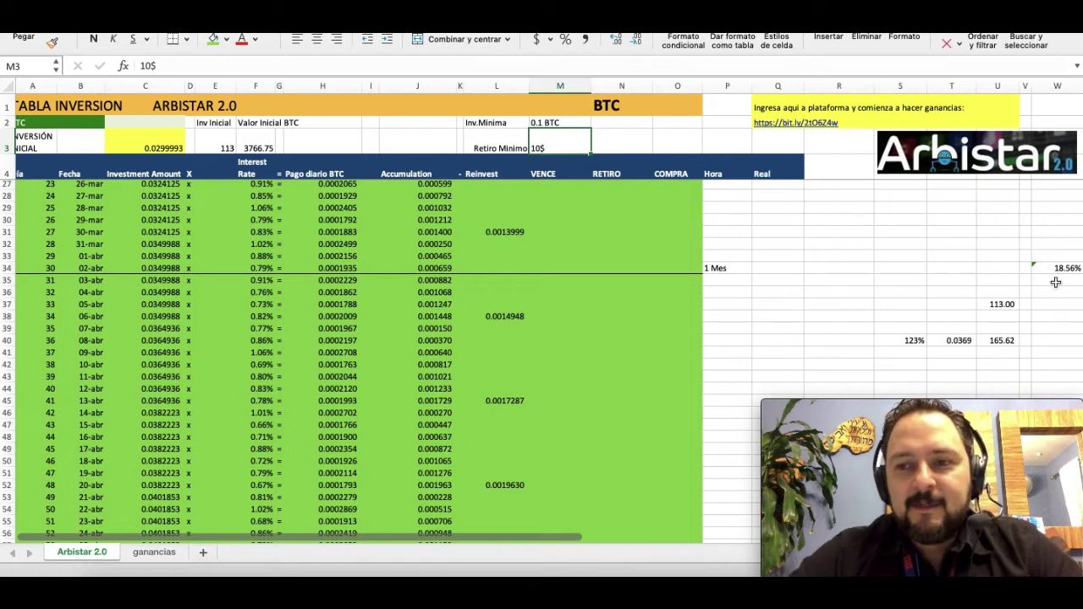
{"action": "left_click", "coordinate": [1056, 269]}
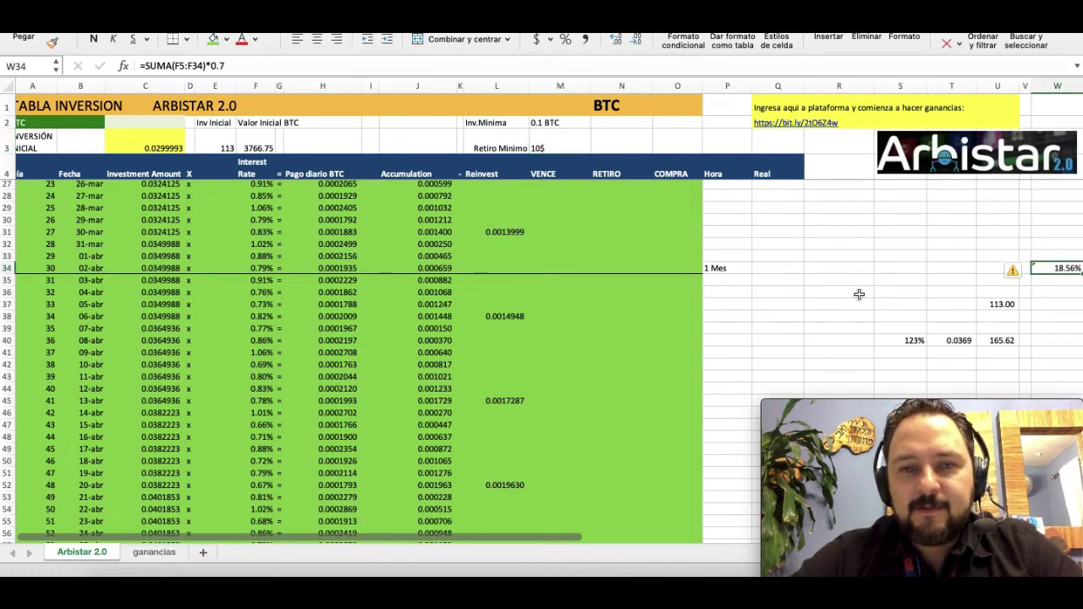
{"action": "left_click", "coordinate": [333, 66]}
{"action": "scroll", "coordinate": [326, 265], "scroll_direction": "up", "scroll_amount": 10}
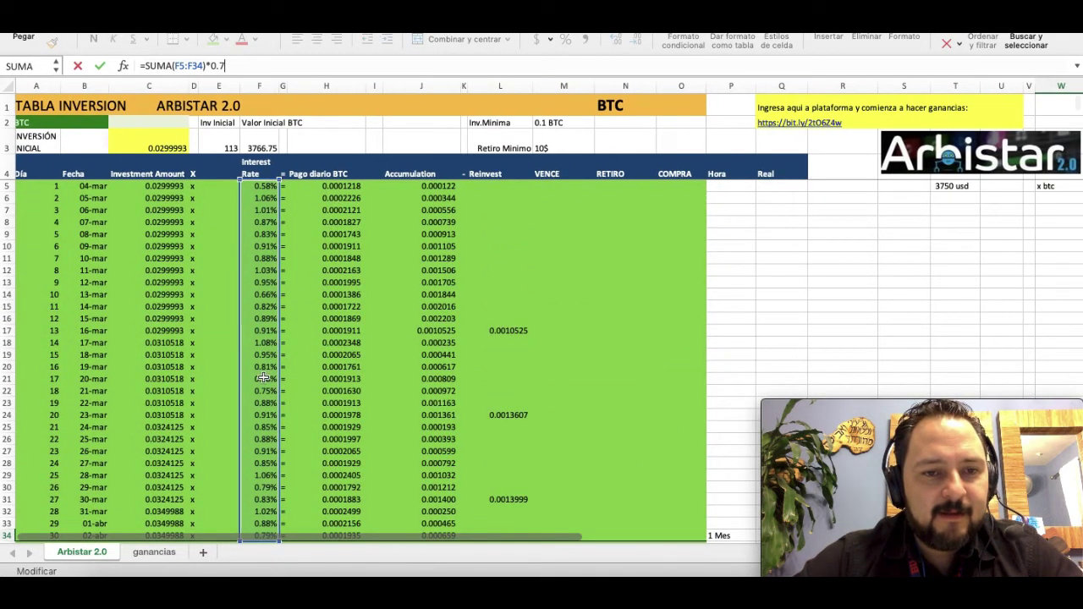
{"action": "scroll", "coordinate": [340, 397], "scroll_direction": "down", "scroll_amount": 6}
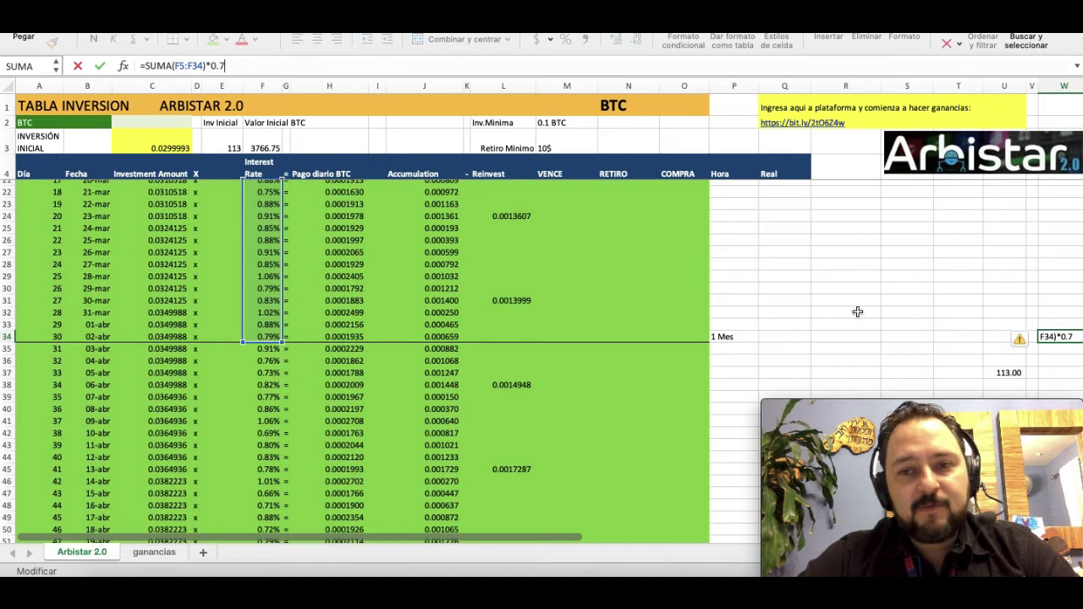
{"action": "key", "text": "ctrl+Return"}
{"action": "scroll", "coordinate": [881, 323], "scroll_direction": "down", "scroll_amount": 2}
{"action": "scroll", "coordinate": [880, 323], "scroll_direction": "left", "scroll_amount": 1}
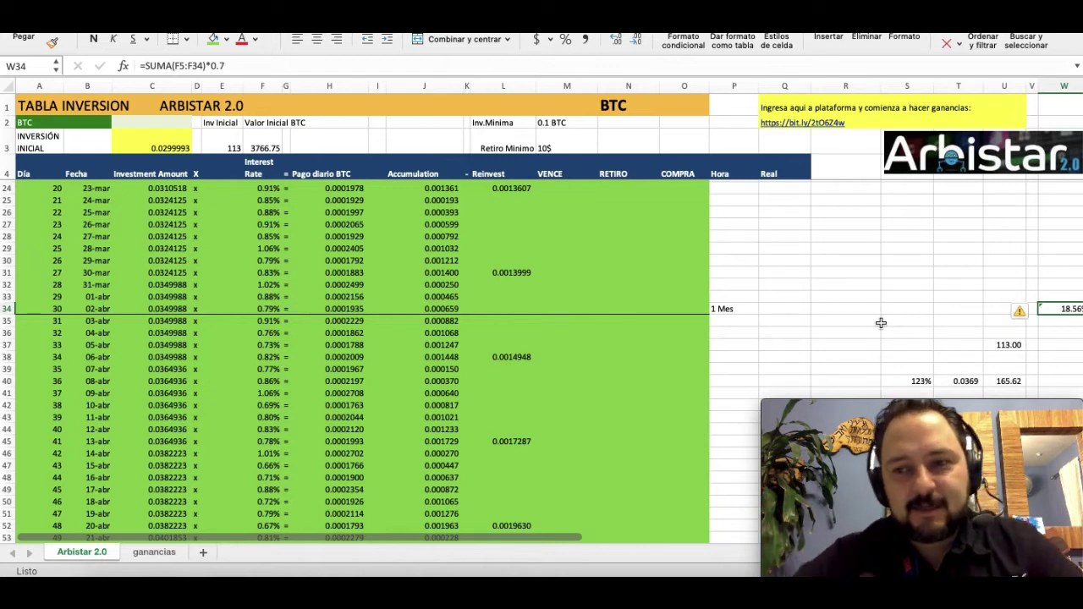
Step: Examine the monthly return percentages in column W, from the first month through month 14
{"action": "left_click", "coordinate": [1032, 345]}
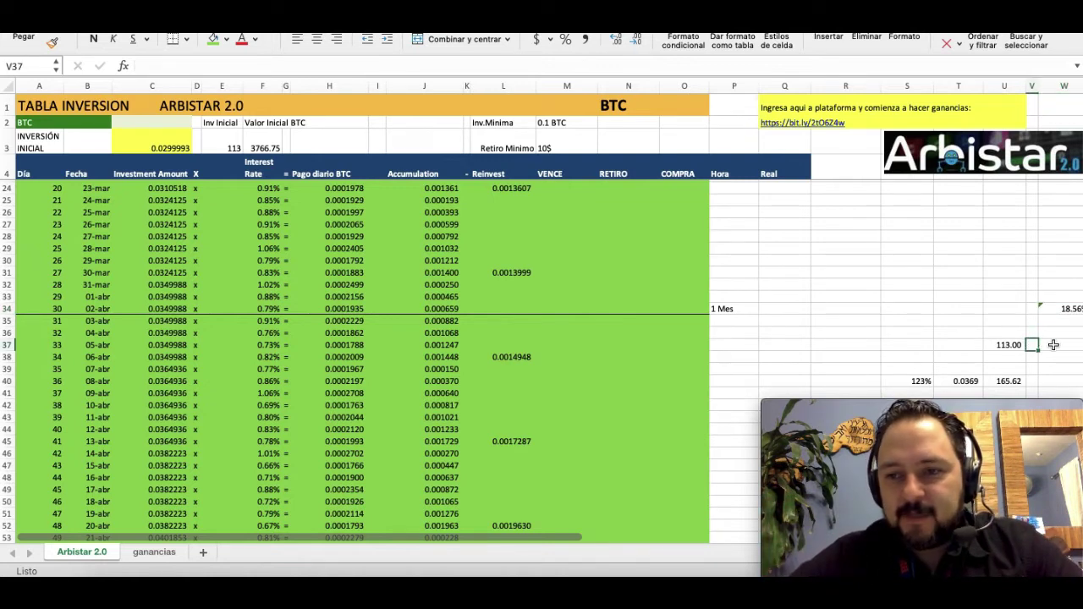
{"action": "scroll", "coordinate": [1059, 345], "scroll_direction": "right", "scroll_amount": 3}
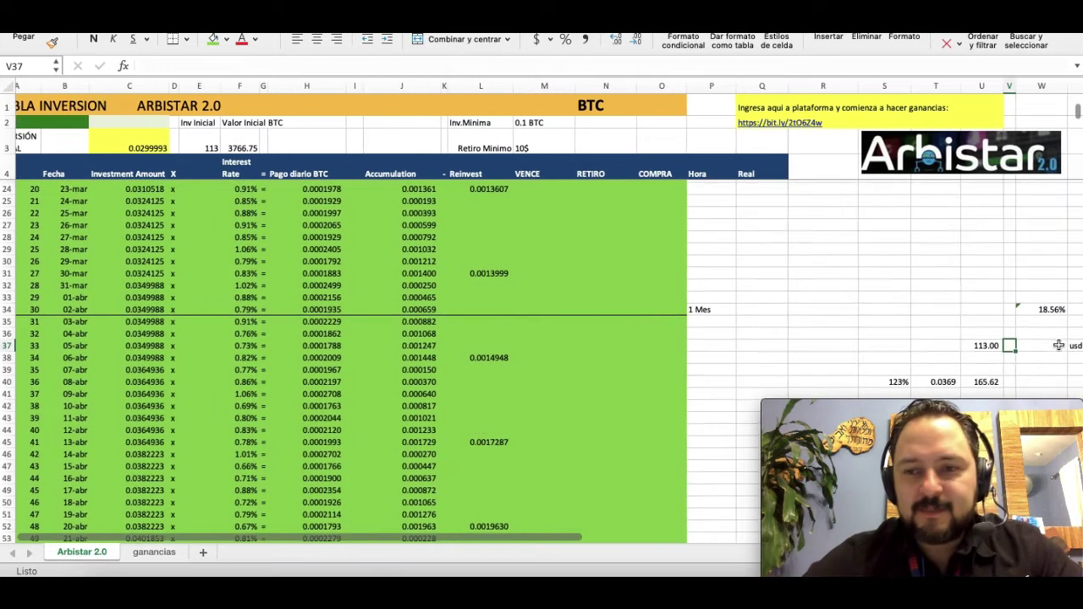
{"action": "scroll", "coordinate": [1058, 344], "scroll_direction": "right", "scroll_amount": 1}
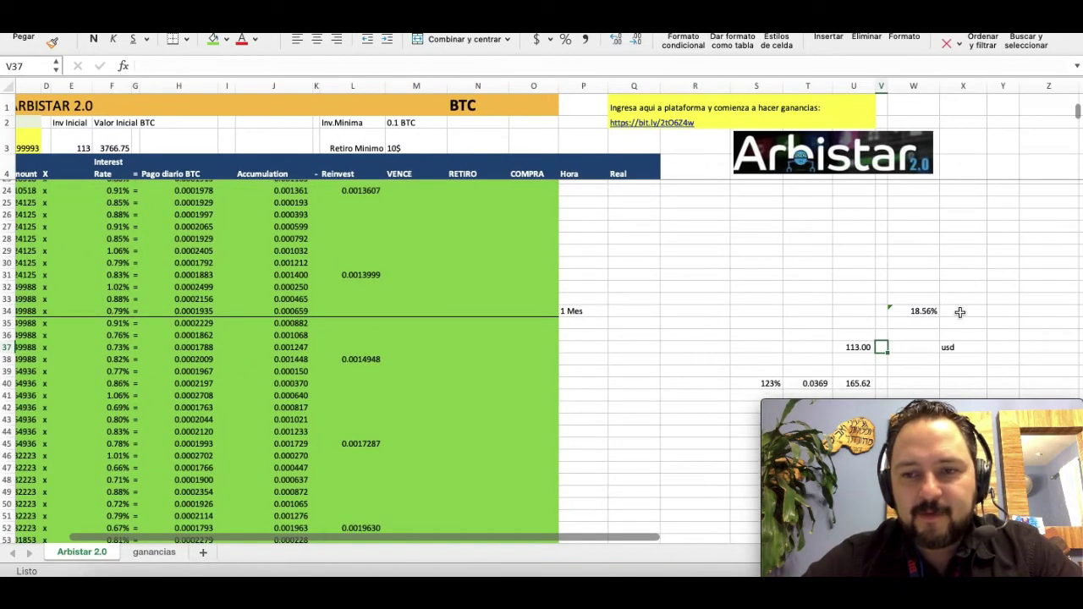
{"action": "scroll", "coordinate": [962, 321], "scroll_direction": "down", "scroll_amount": 5}
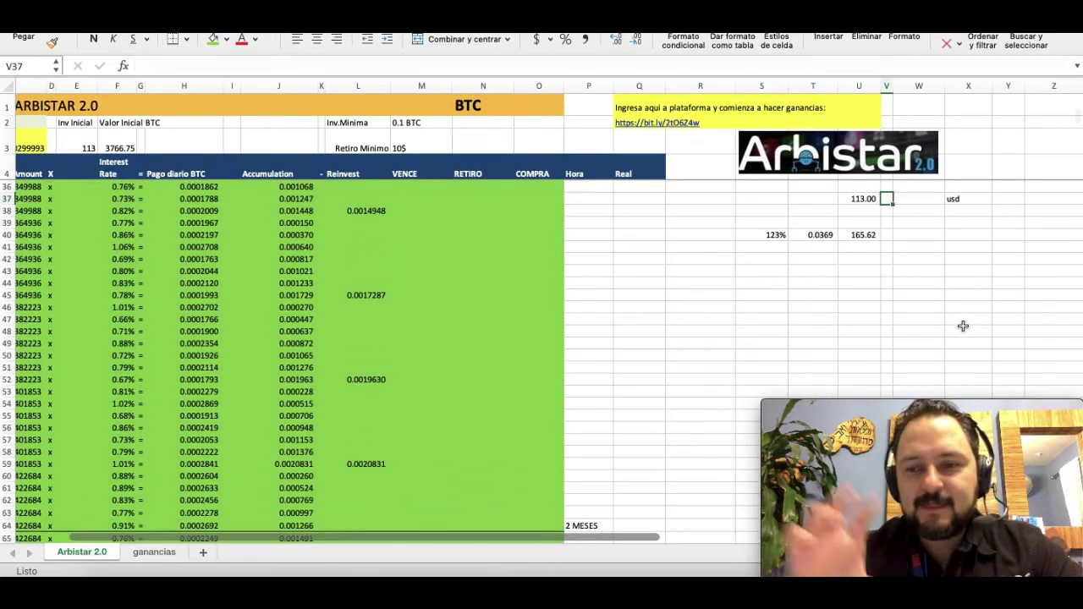
{"action": "scroll", "coordinate": [962, 324], "scroll_direction": "up", "scroll_amount": 2}
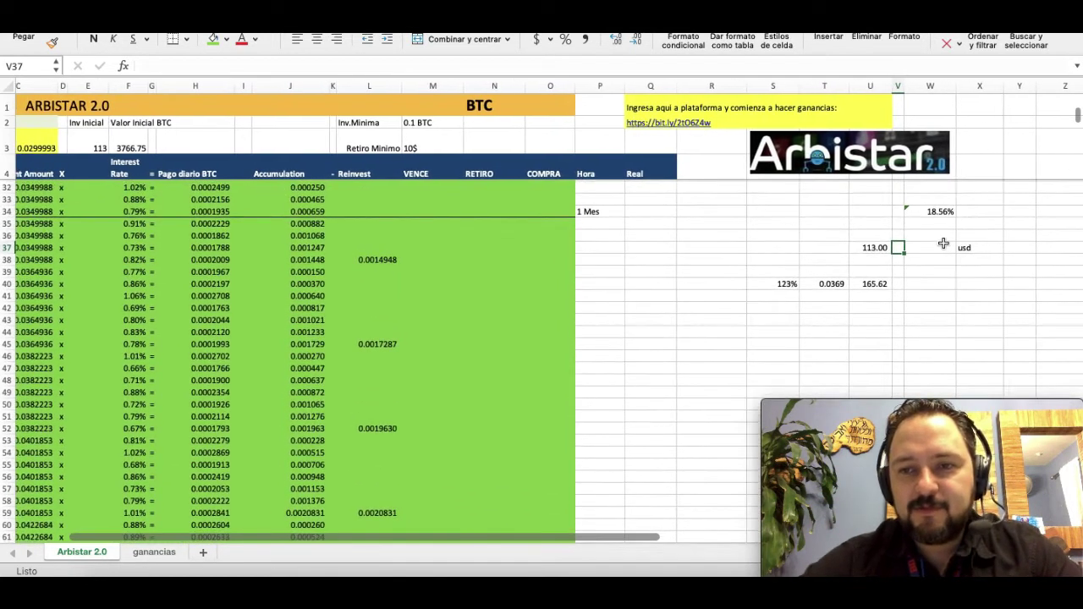
{"action": "scroll", "coordinate": [950, 326], "scroll_direction": "down", "scroll_amount": 4}
{"action": "scroll", "coordinate": [950, 325], "scroll_direction": "down", "scroll_amount": 6}
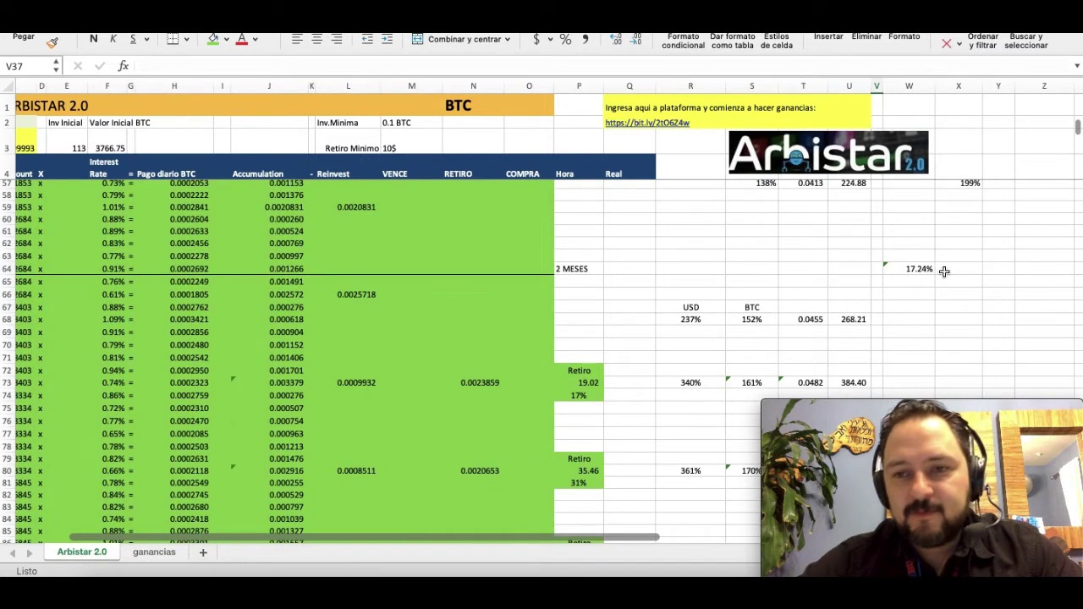
{"action": "scroll", "coordinate": [947, 312], "scroll_direction": "down", "scroll_amount": 10}
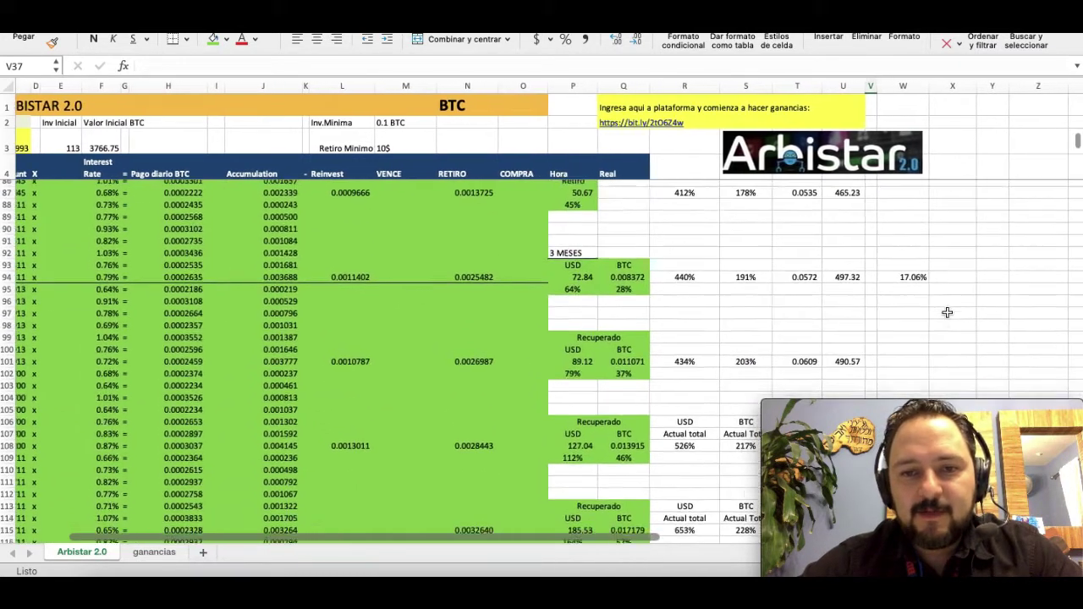
{"action": "scroll", "coordinate": [945, 277], "scroll_direction": "down", "scroll_amount": 10}
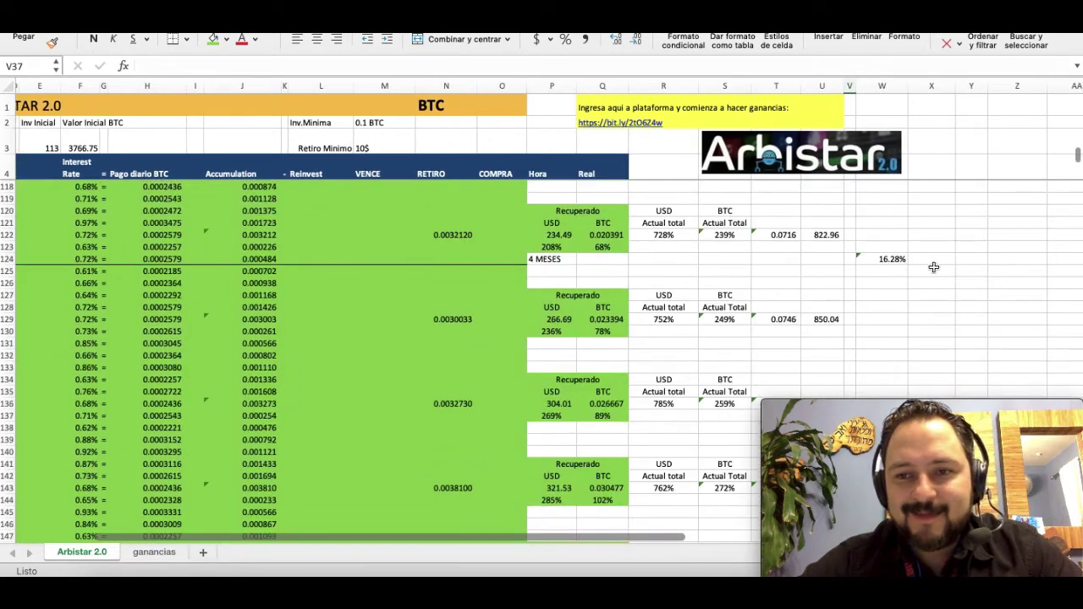
{"action": "scroll", "coordinate": [936, 273], "scroll_direction": "down", "scroll_amount": 9}
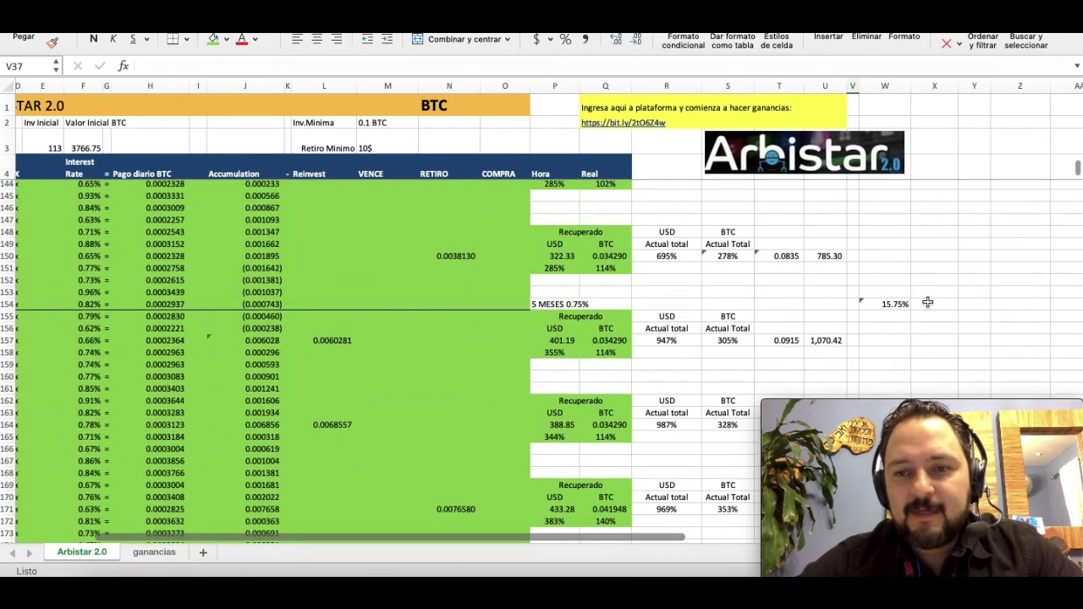
{"action": "scroll", "coordinate": [934, 307], "scroll_direction": "down", "scroll_amount": 11}
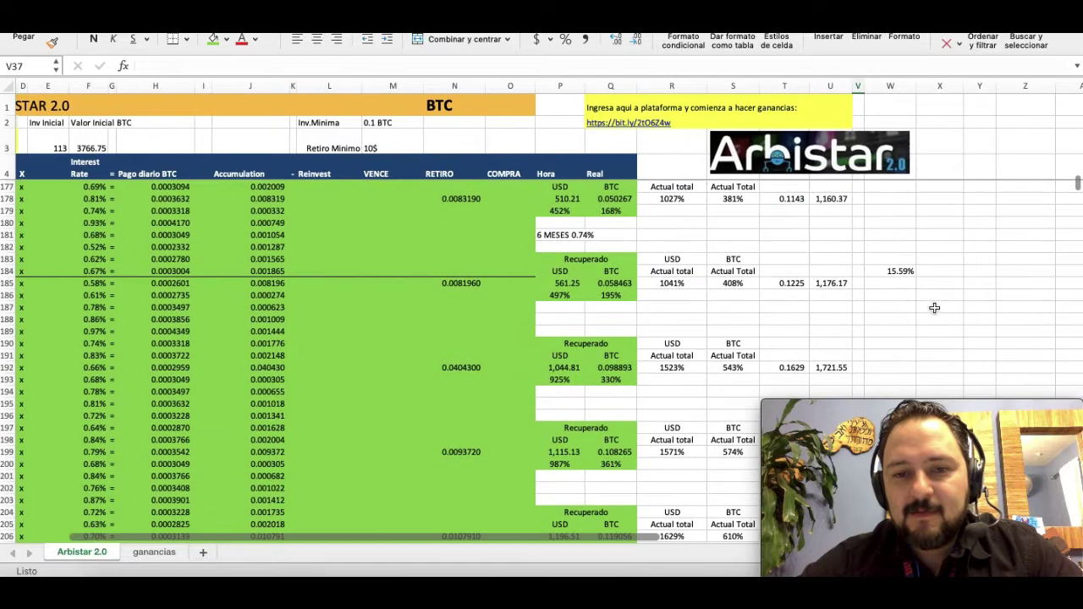
{"action": "scroll", "coordinate": [932, 282], "scroll_direction": "down", "scroll_amount": 10}
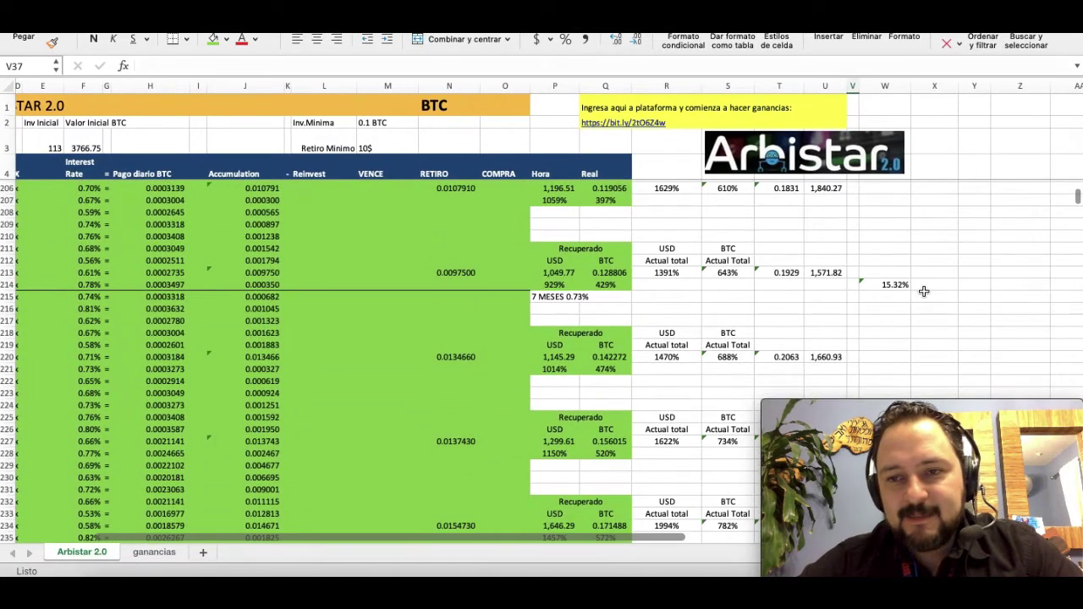
{"action": "scroll", "coordinate": [924, 291], "scroll_direction": "down", "scroll_amount": 12}
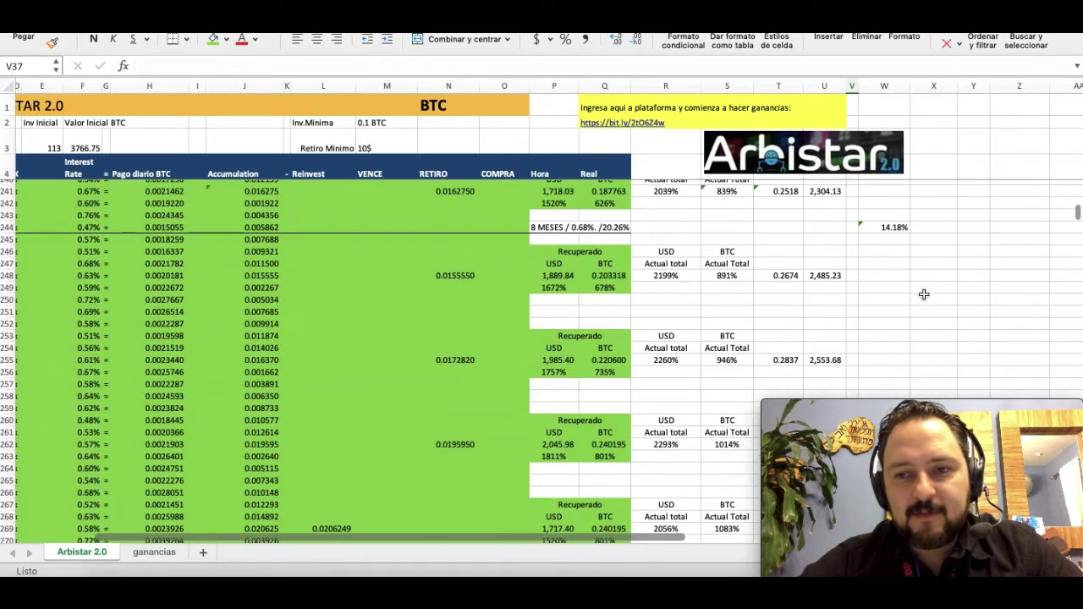
{"action": "scroll", "coordinate": [928, 256], "scroll_direction": "down", "scroll_amount": 10}
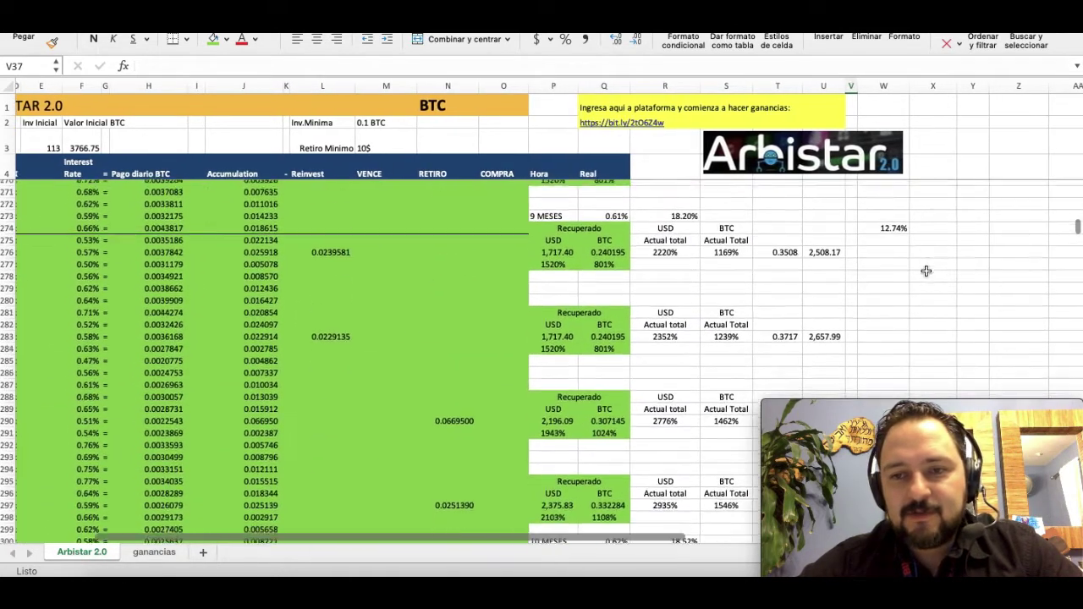
{"action": "scroll", "coordinate": [920, 252], "scroll_direction": "down", "scroll_amount": 10}
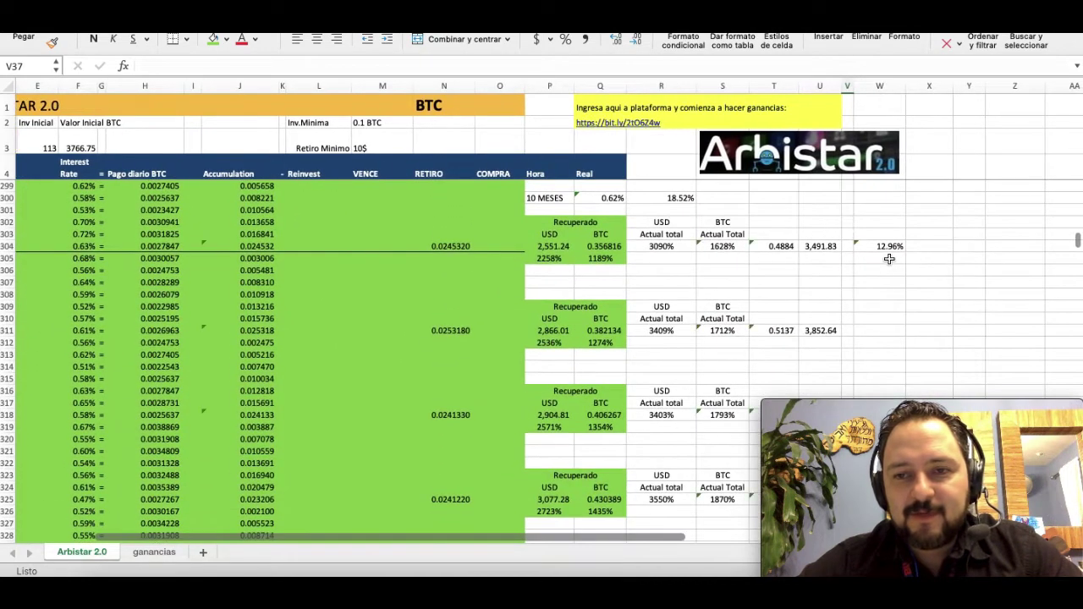
{"action": "scroll", "coordinate": [902, 285], "scroll_direction": "down", "scroll_amount": 8}
{"action": "scroll", "coordinate": [903, 285], "scroll_direction": "down", "scroll_amount": 4}
{"action": "scroll", "coordinate": [916, 316], "scroll_direction": "down", "scroll_amount": 8}
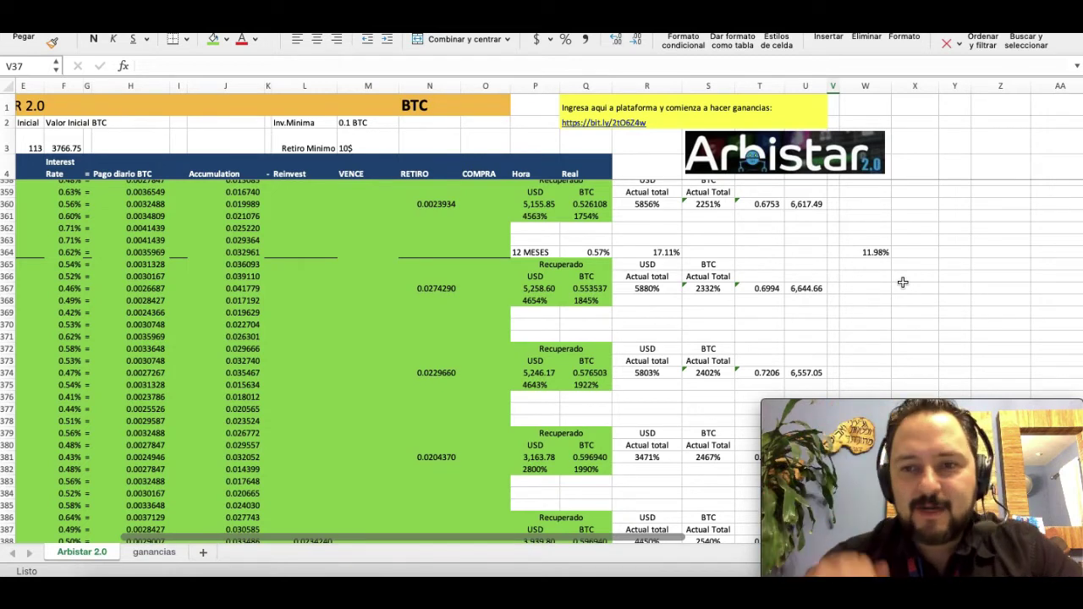
{"action": "scroll", "coordinate": [903, 281], "scroll_direction": "down", "scroll_amount": 8}
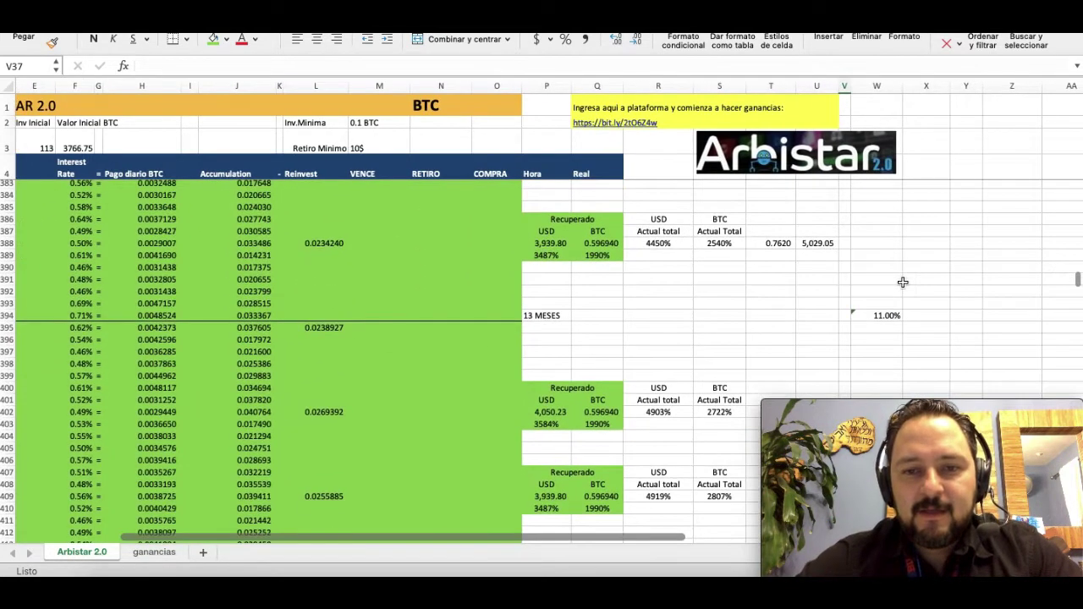
{"action": "scroll", "coordinate": [896, 331], "scroll_direction": "down", "scroll_amount": 9}
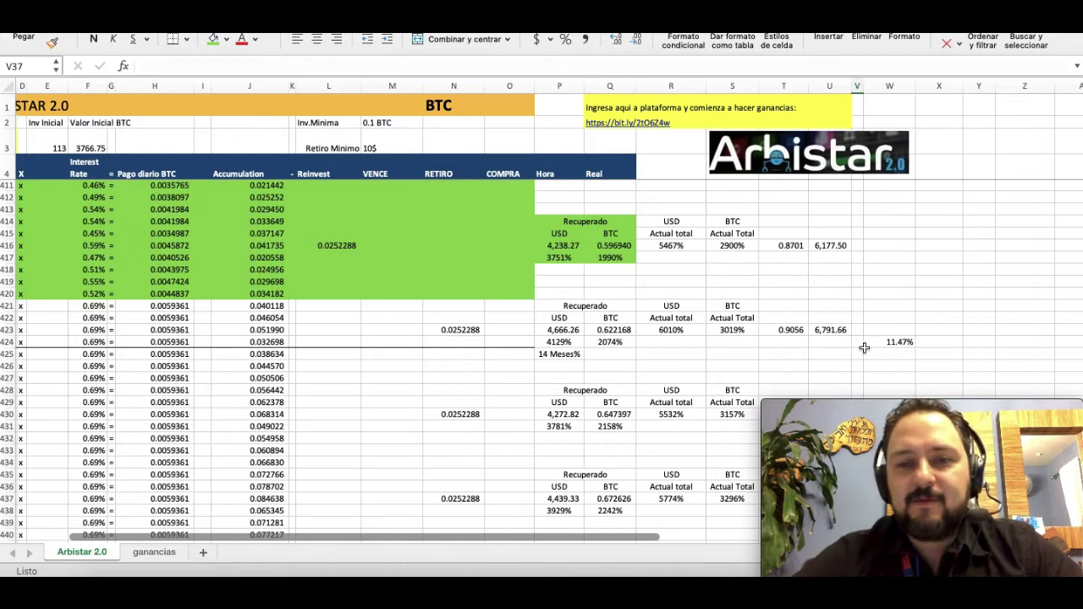
Step: Examine the reinvested, withdrawn and recovered amounts in the table rows from mid-March to mid-May
{"action": "scroll", "coordinate": [864, 348], "scroll_direction": "left", "scroll_amount": 10}
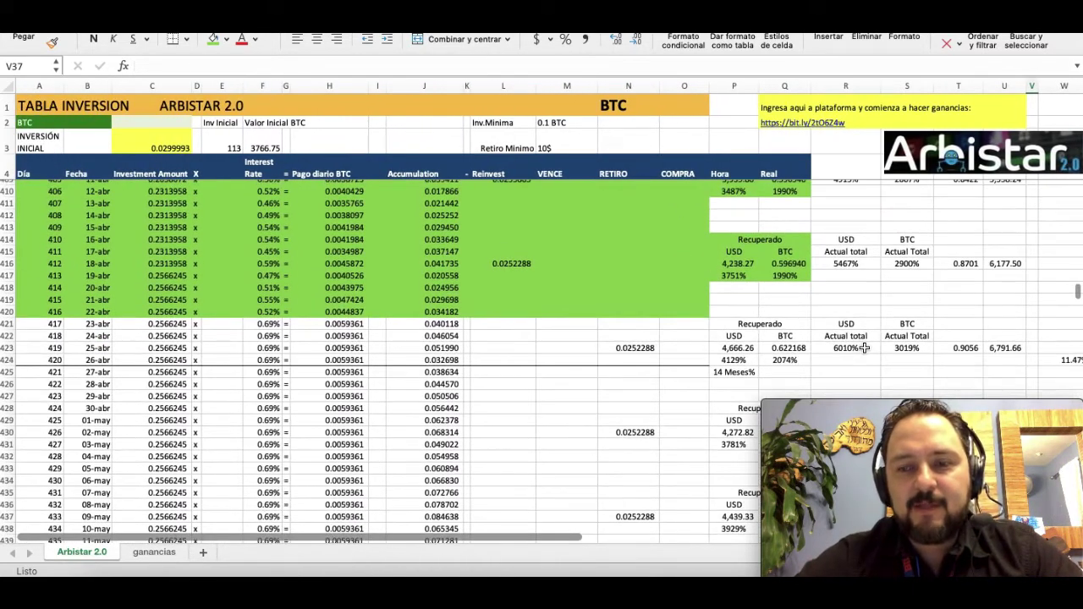
{"action": "scroll", "coordinate": [864, 347], "scroll_direction": "down", "scroll_amount": 5}
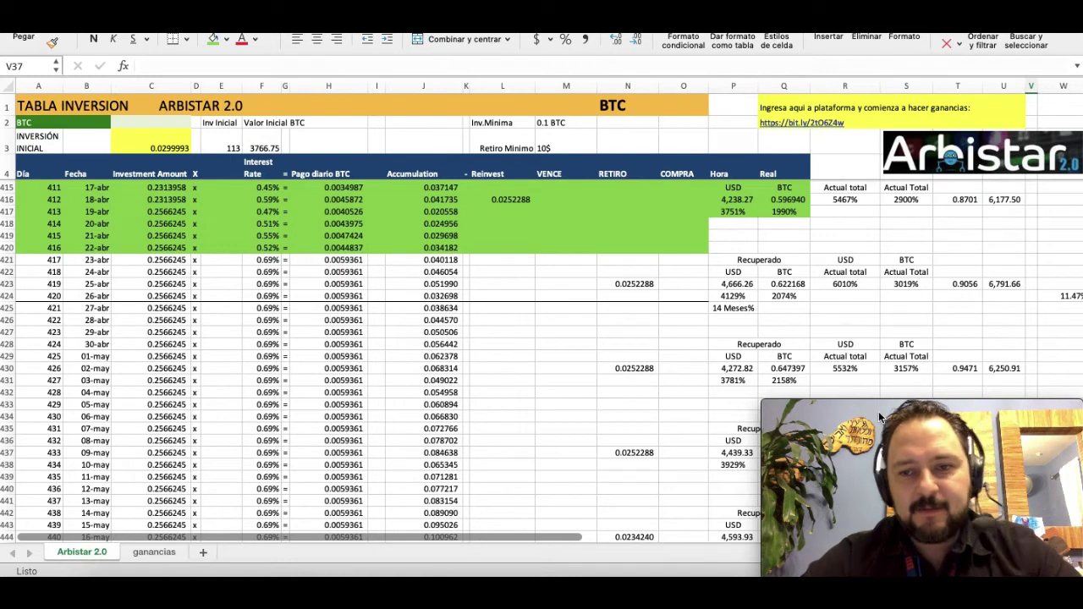
{"action": "left_click_drag", "start_coordinate": [887, 409], "coordinate": [134, 395]}
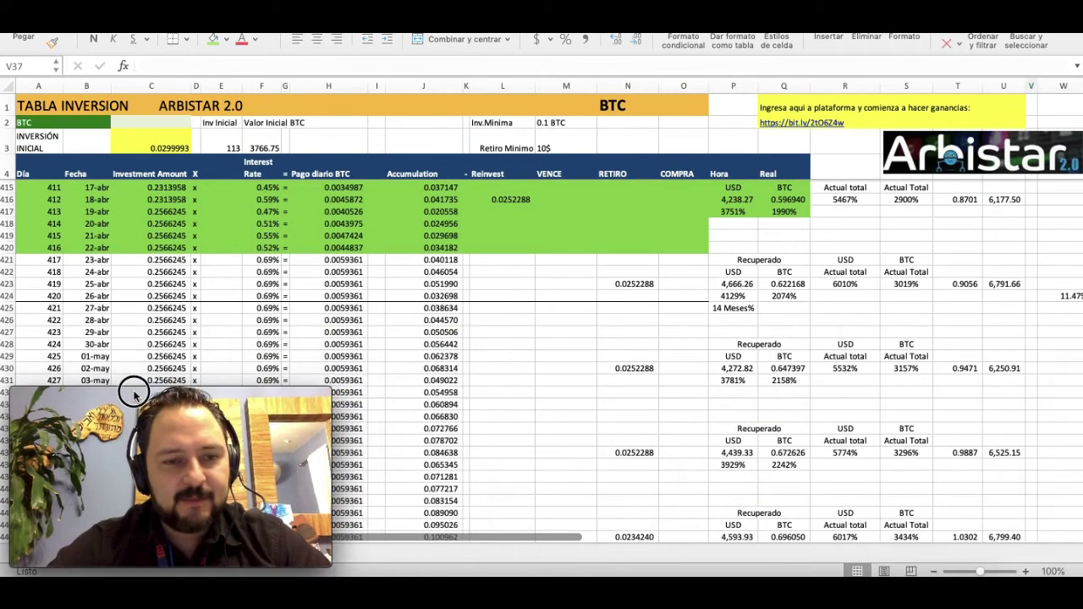
{"action": "scroll", "coordinate": [795, 364], "scroll_direction": "up", "scroll_amount": 3}
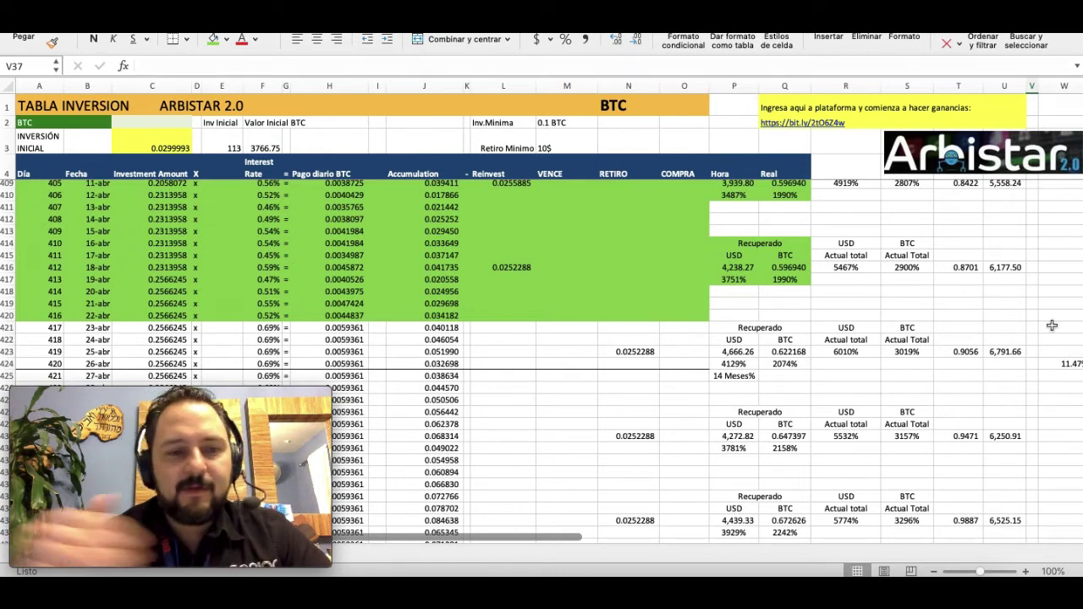
{"action": "scroll", "coordinate": [576, 254], "scroll_direction": "up", "scroll_amount": 4}
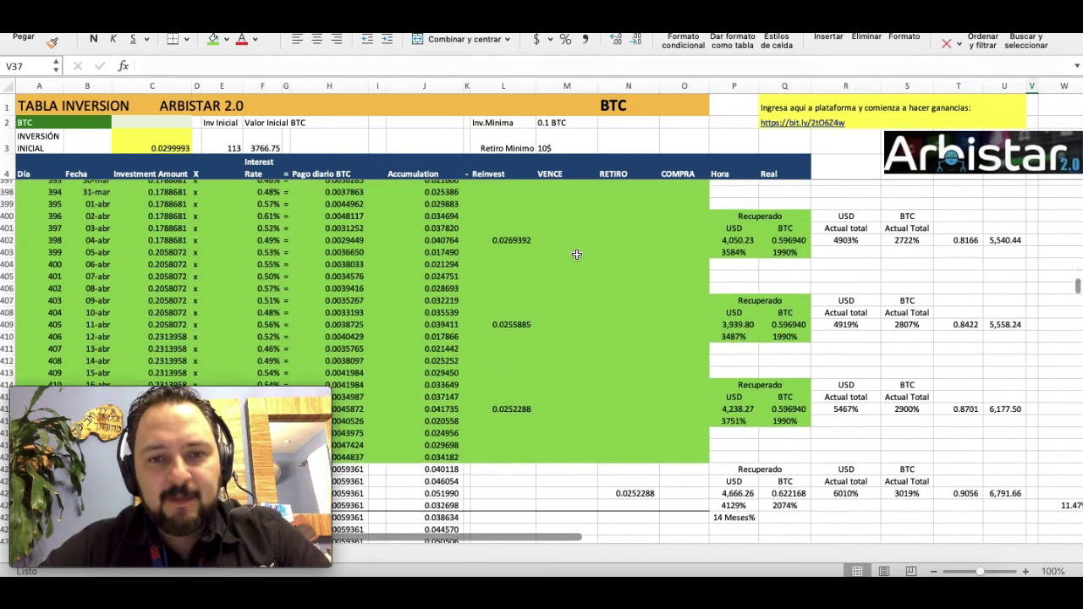
{"action": "scroll", "coordinate": [576, 254], "scroll_direction": "up", "scroll_amount": 5}
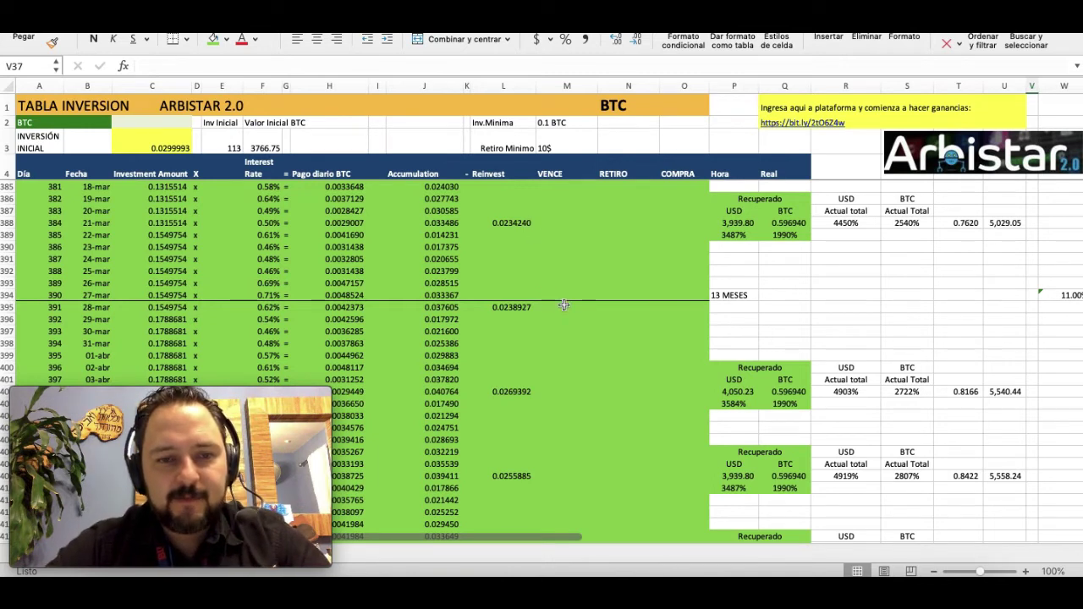
{"action": "scroll", "coordinate": [563, 305], "scroll_direction": "down", "scroll_amount": 1}
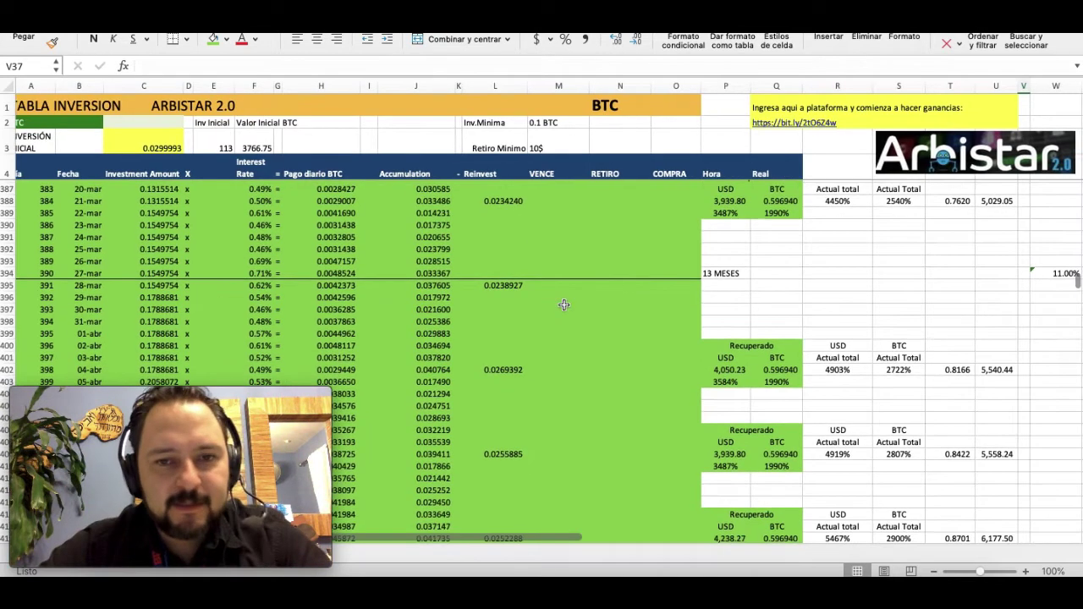
{"action": "scroll", "coordinate": [556, 435], "scroll_direction": "down", "scroll_amount": 6}
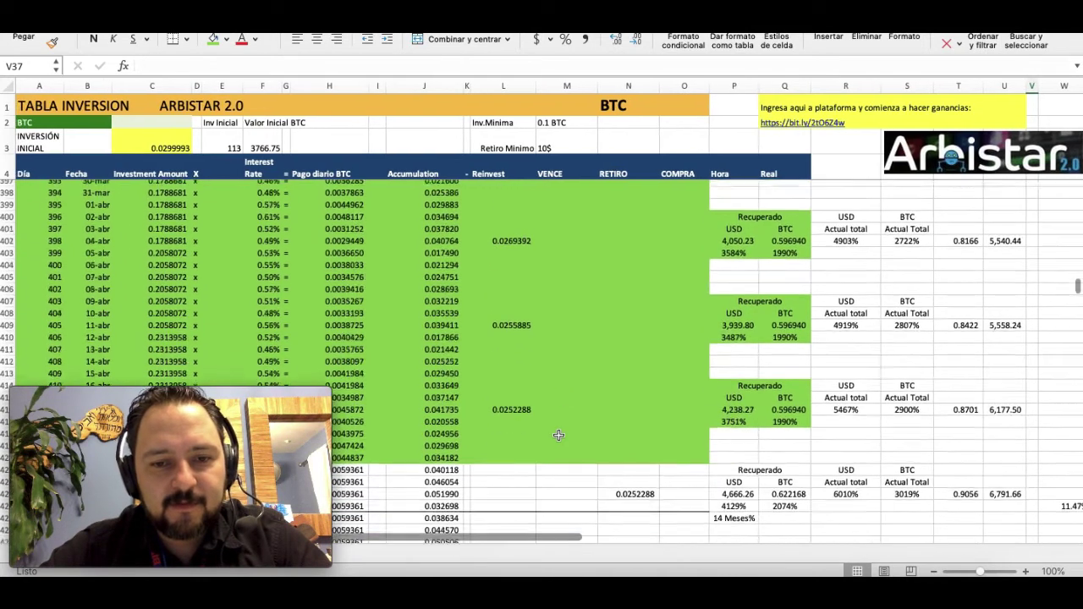
Step: Examine the withdrawals, reinvestments and recovered amounts in the table rows from late January through April
{"action": "scroll", "coordinate": [629, 437], "scroll_direction": "down", "scroll_amount": 2}
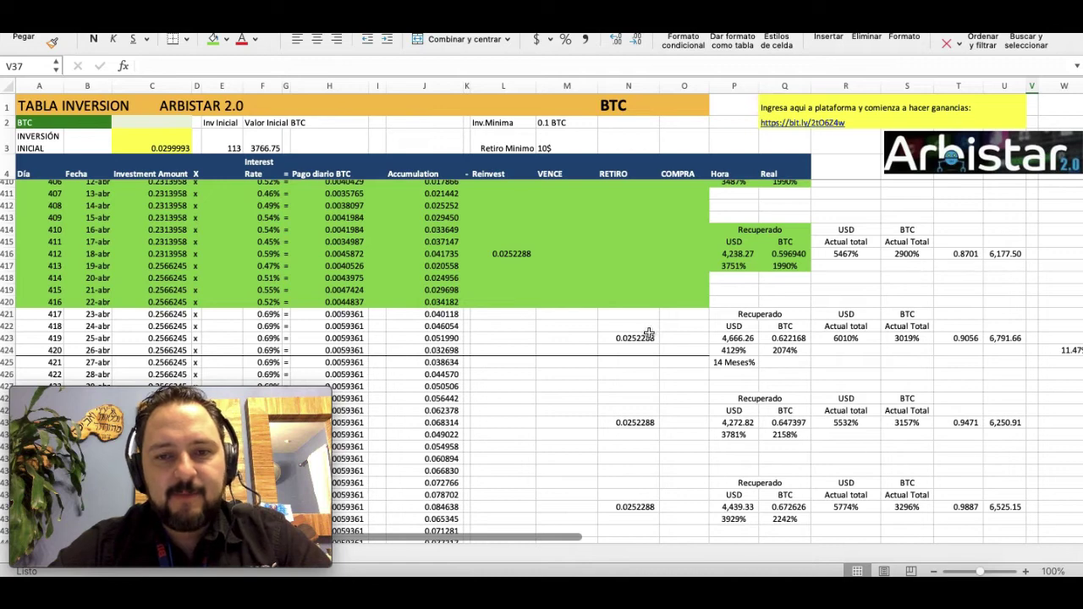
{"action": "scroll", "coordinate": [630, 451], "scroll_direction": "down", "scroll_amount": 1}
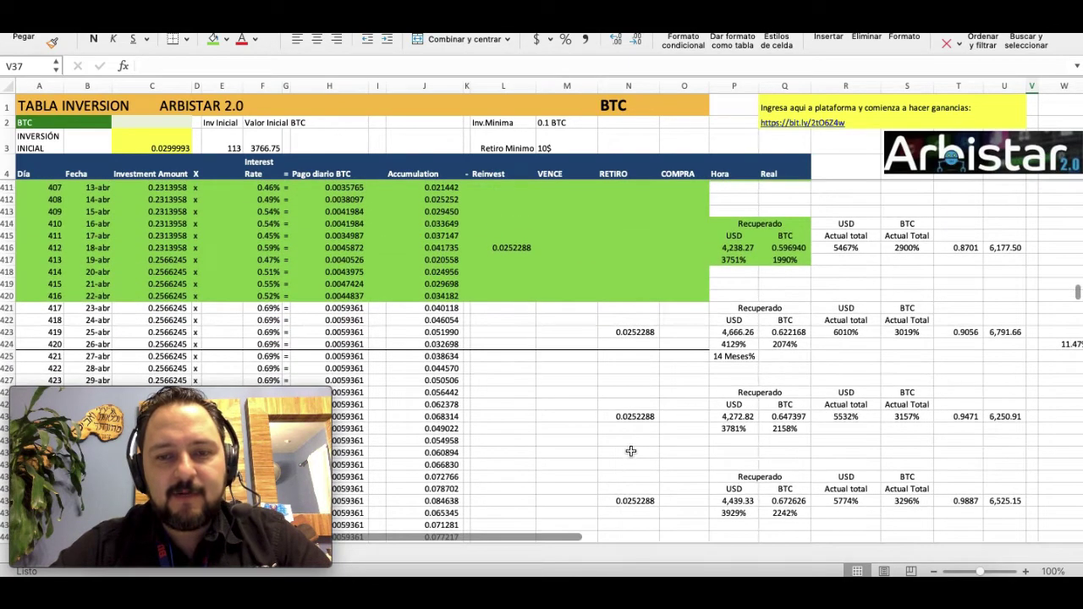
{"action": "scroll", "coordinate": [631, 451], "scroll_direction": "up", "scroll_amount": 3}
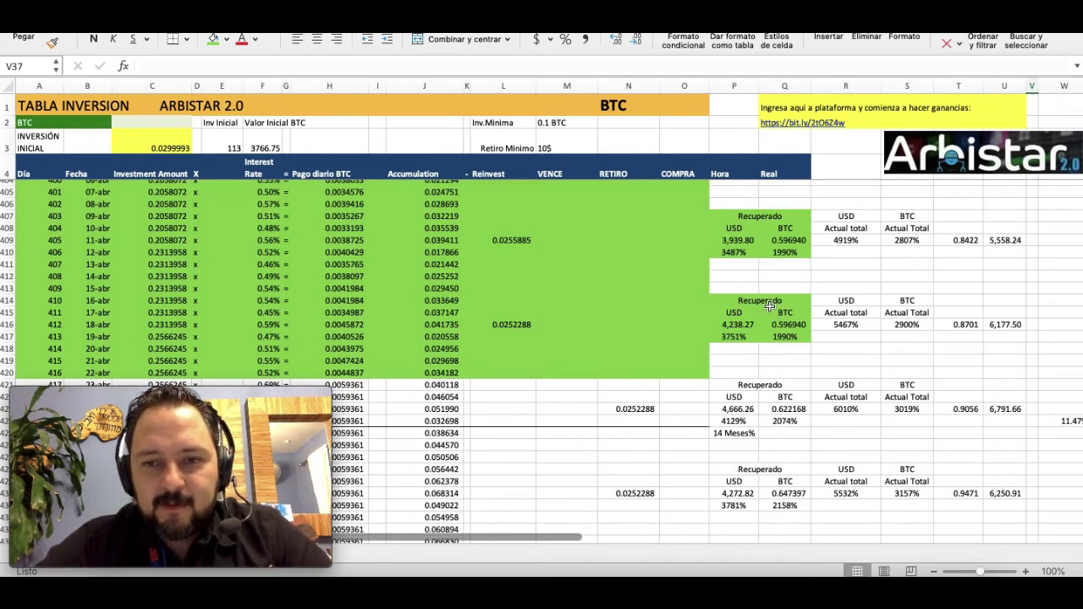
{"action": "scroll", "coordinate": [652, 187], "scroll_direction": "up", "scroll_amount": 15}
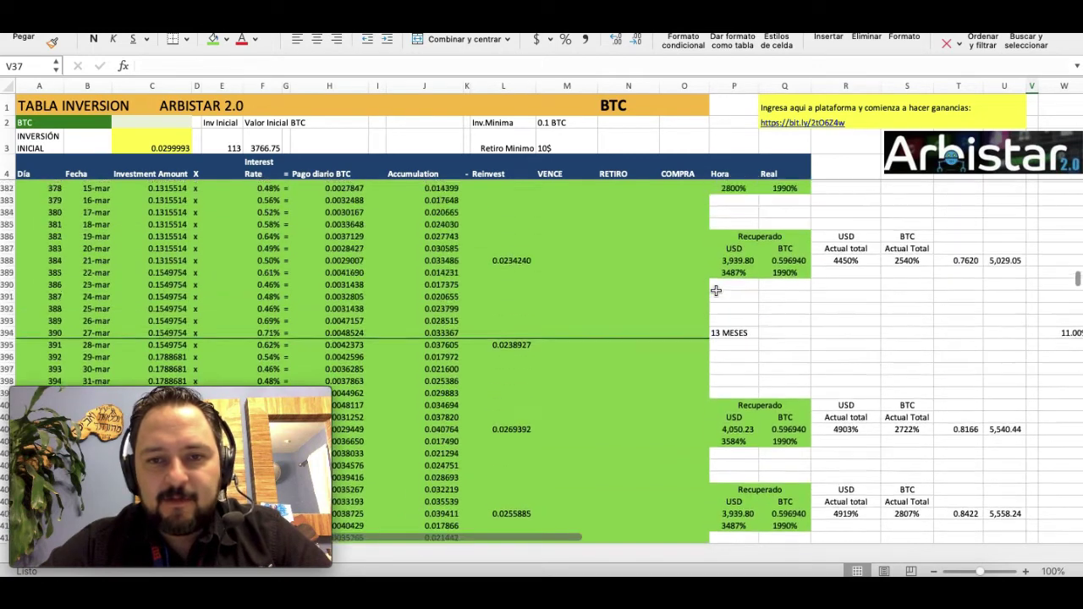
{"action": "scroll", "coordinate": [640, 321], "scroll_direction": "up", "scroll_amount": 15}
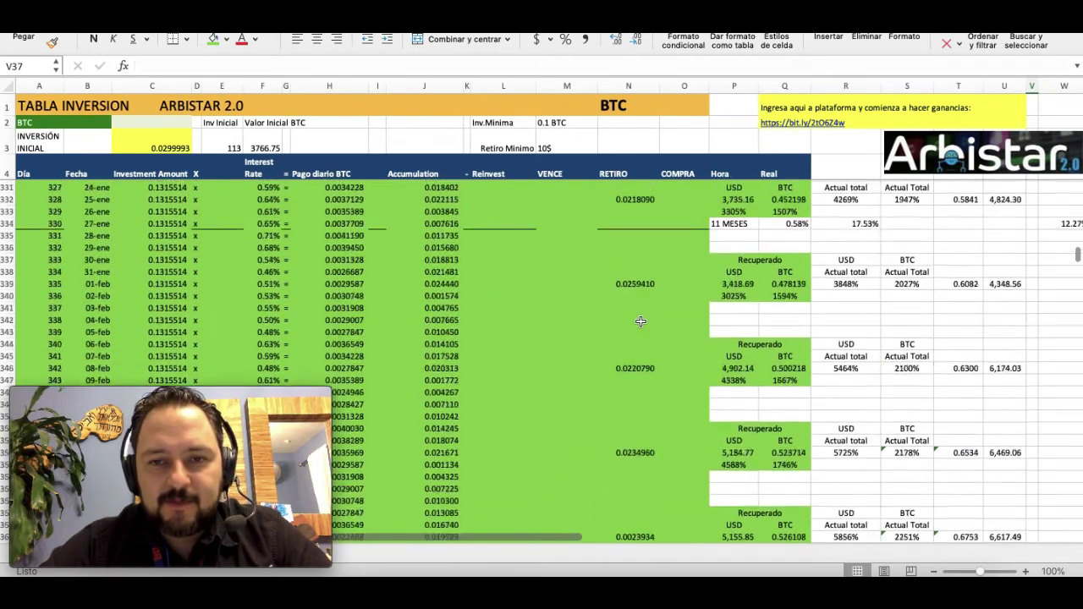
{"action": "scroll", "coordinate": [640, 320], "scroll_direction": "down", "scroll_amount": 20}
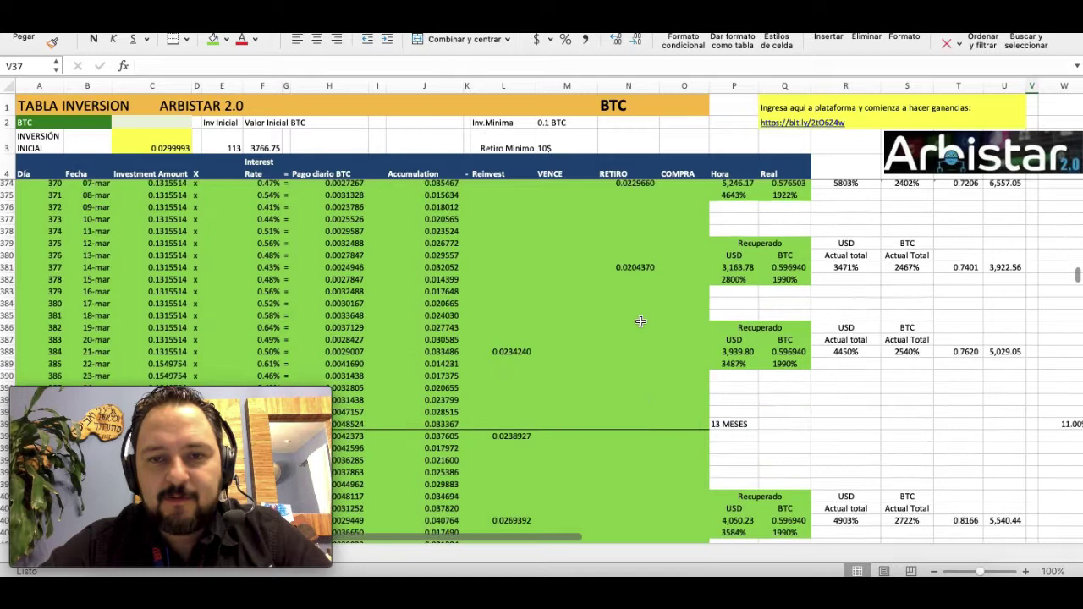
{"action": "scroll", "coordinate": [641, 320], "scroll_direction": "up", "scroll_amount": 1}
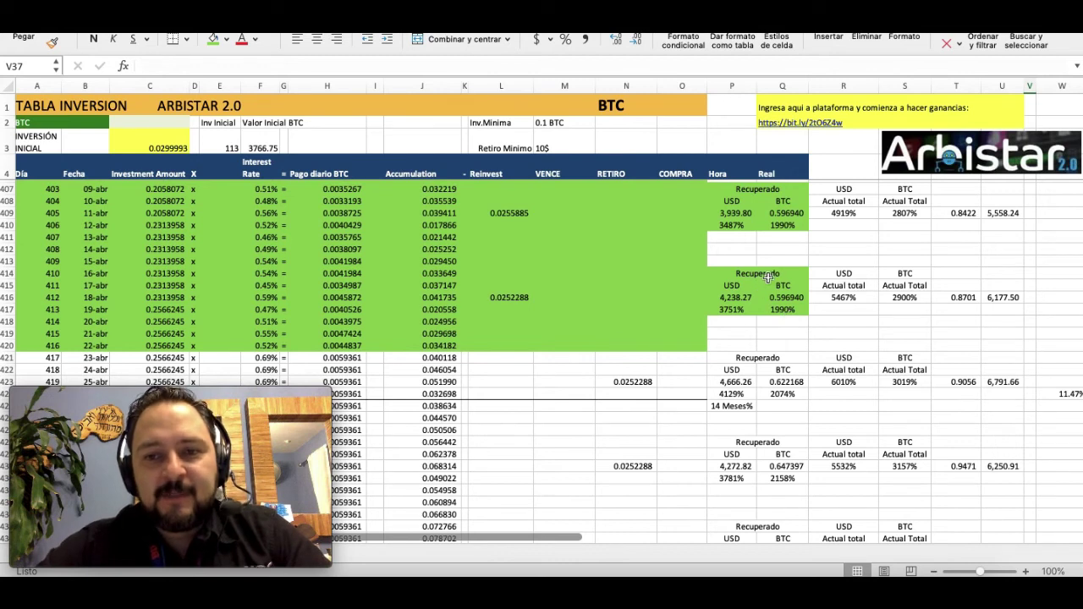
Step: Update the recovered USD formula in cell P416 to =SUMA(N$56:N416)*7500 so it uses a Bitcoin price of 7500
{"action": "left_click", "coordinate": [748, 297]}
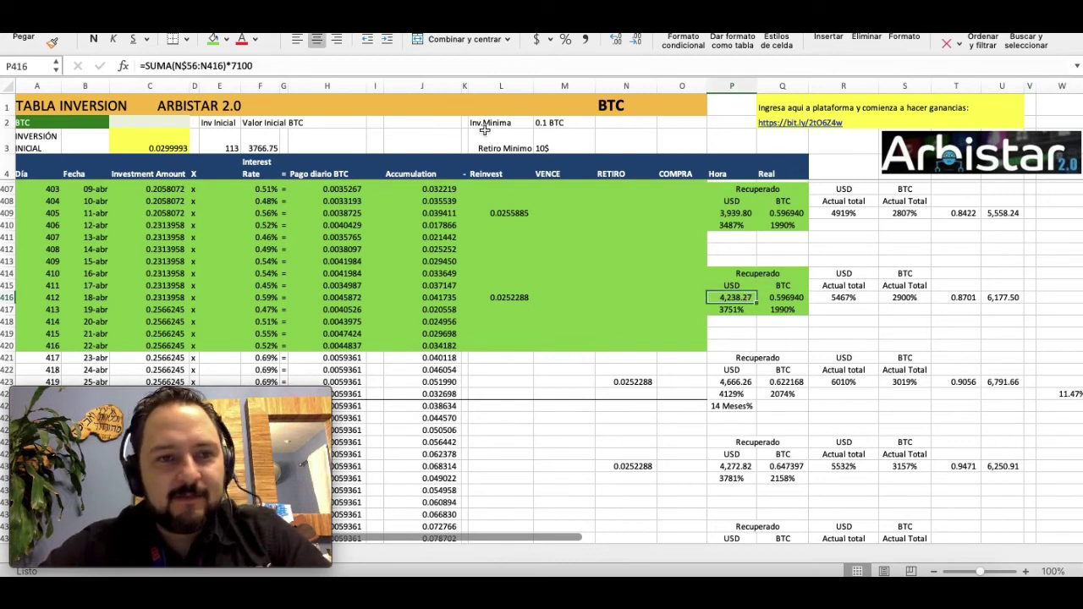
{"action": "left_click", "coordinate": [286, 64]}
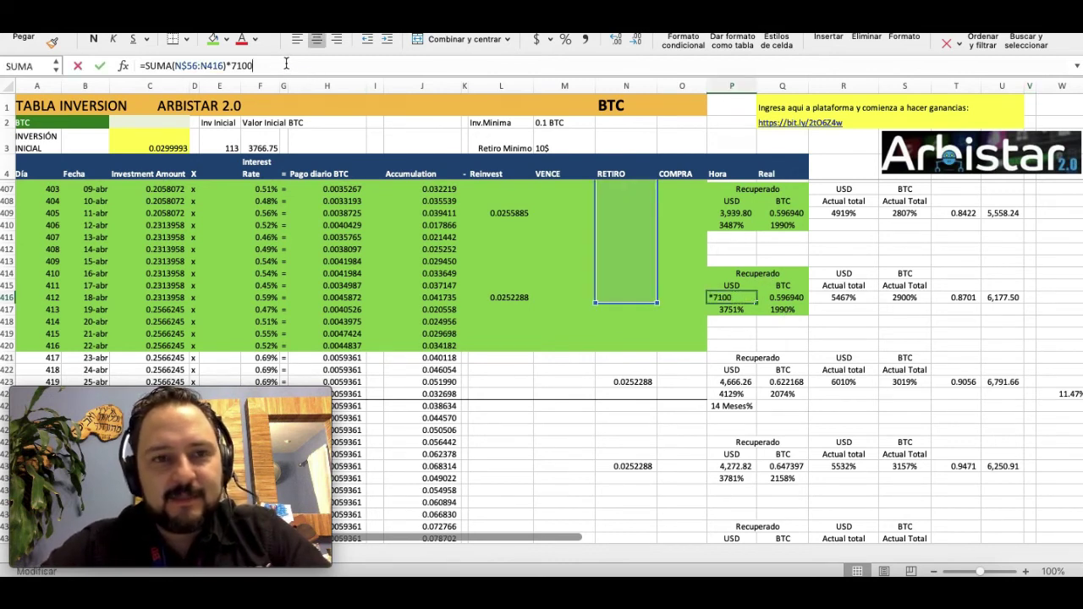
{"action": "key", "text": "BackSpace"}
{"action": "key", "text": "BackSpace"}
{"action": "key", "text": "BackSpace"}
{"action": "type", "text": "500"}
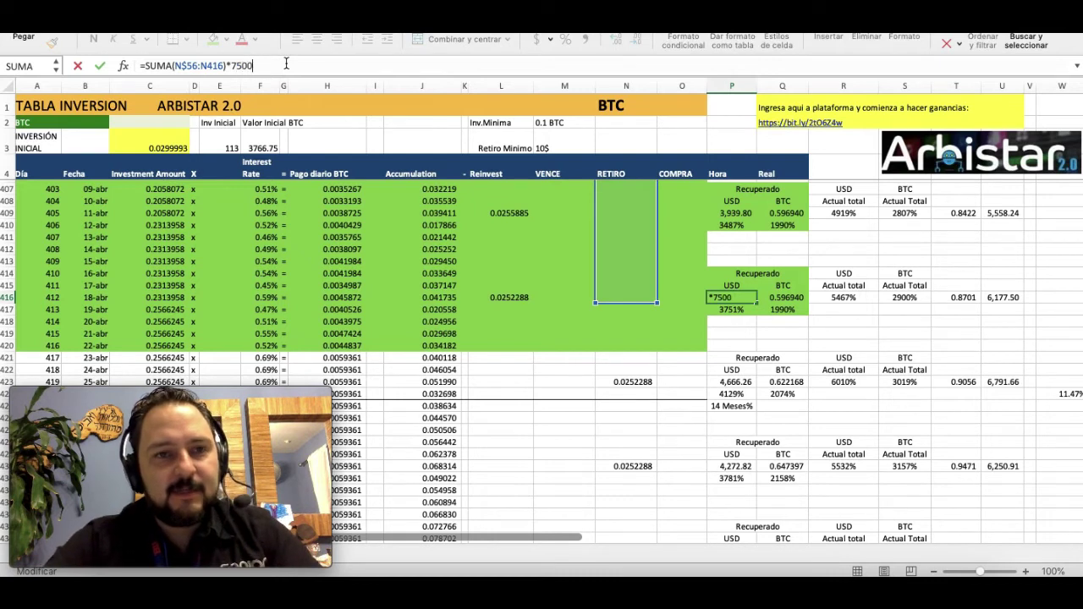
{"action": "key", "text": "Return"}
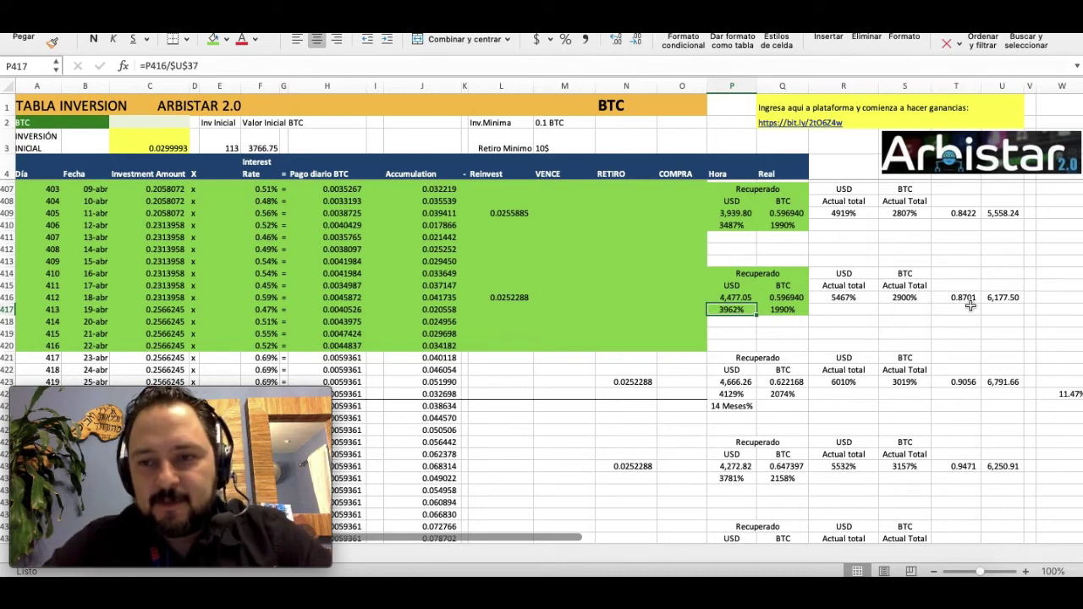
Step: Change the formula for the total USD value in cell U416 to =T416*7500
{"action": "left_click", "coordinate": [996, 302]}
{"action": "left_click", "coordinate": [482, 68]}
{"action": "key", "text": "BackSpace"}
{"action": "key", "text": "BackSpace"}
{"action": "key", "text": "BackSpace"}
{"action": "type", "text": "500"}
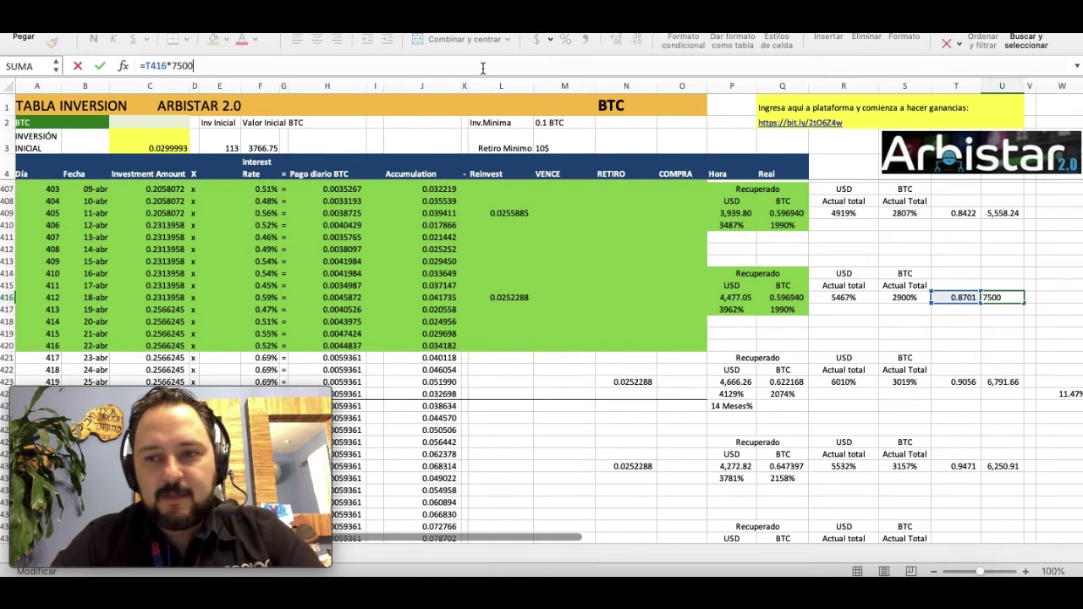
{"action": "key", "text": "Return"}
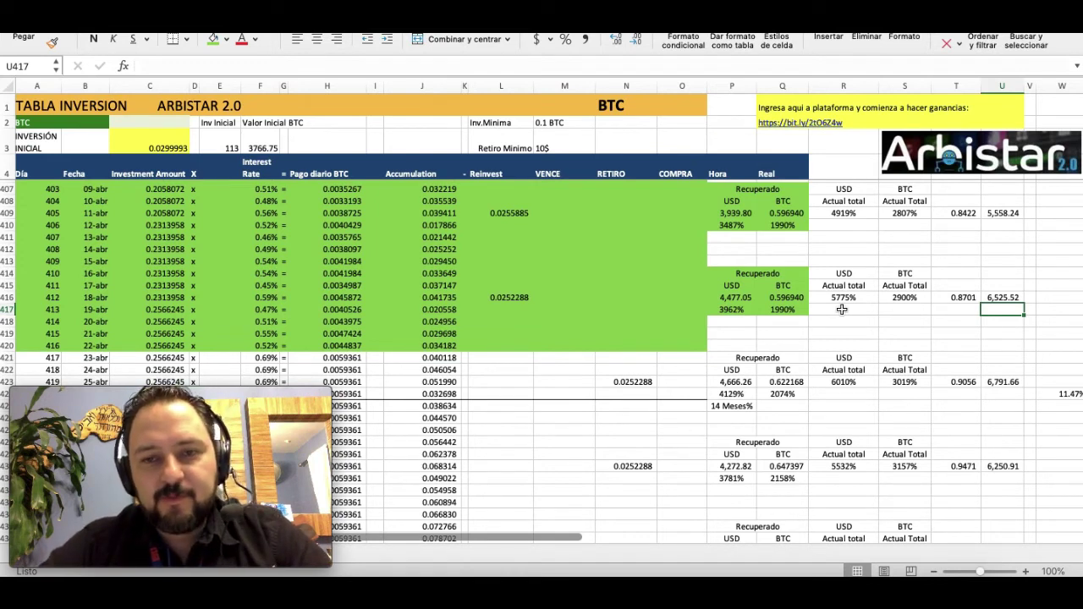
{"action": "scroll", "coordinate": [842, 310], "scroll_direction": "down", "scroll_amount": 1}
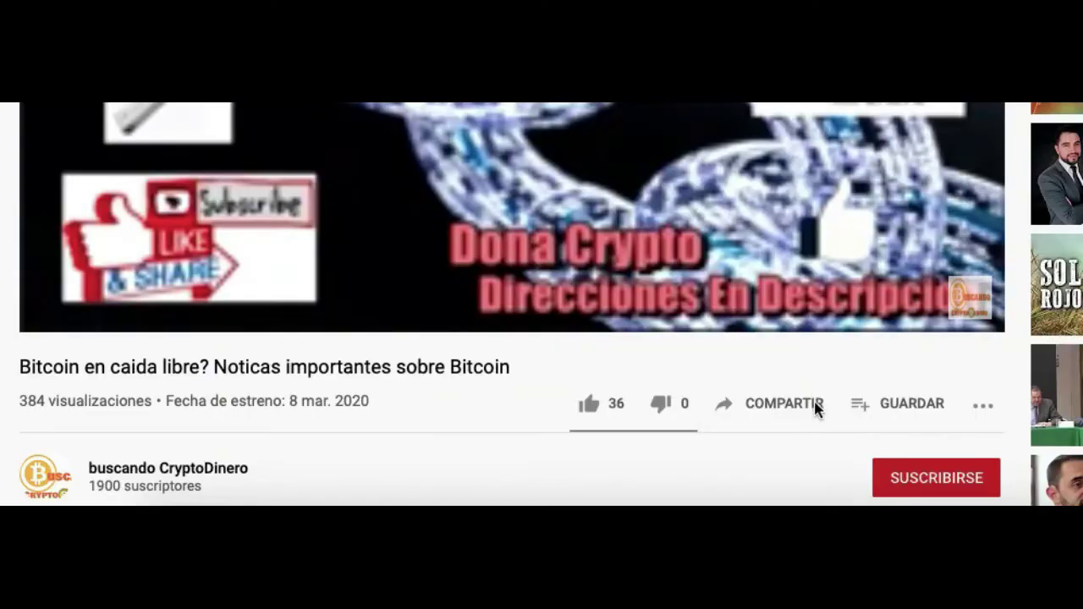
Step: On the YouTube page, like the "Bitcoin en caida libre?" video and subscribe to buscando CryptoDinero with all notifications on
{"action": "left_click", "coordinate": [590, 407]}
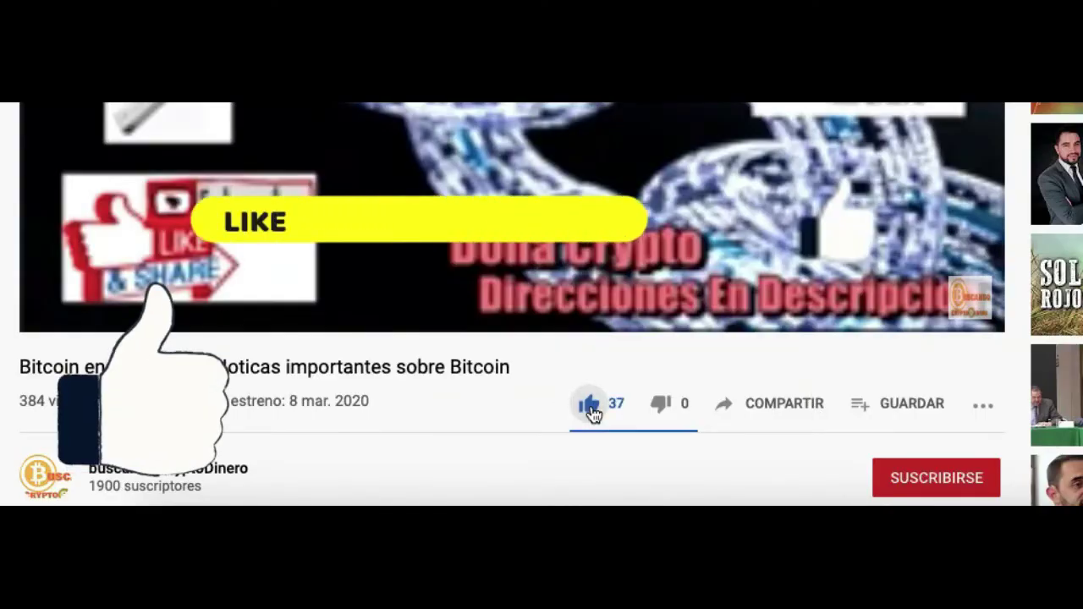
{"action": "left_click", "coordinate": [901, 485]}
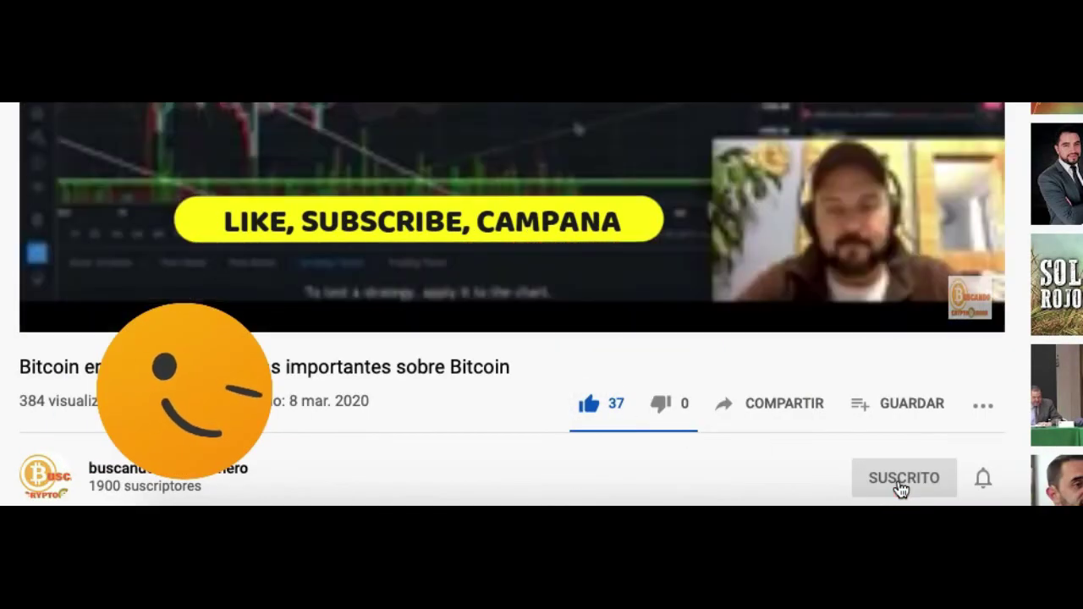
{"action": "left_click", "coordinate": [979, 481]}
{"action": "left_click", "coordinate": [1030, 349]}
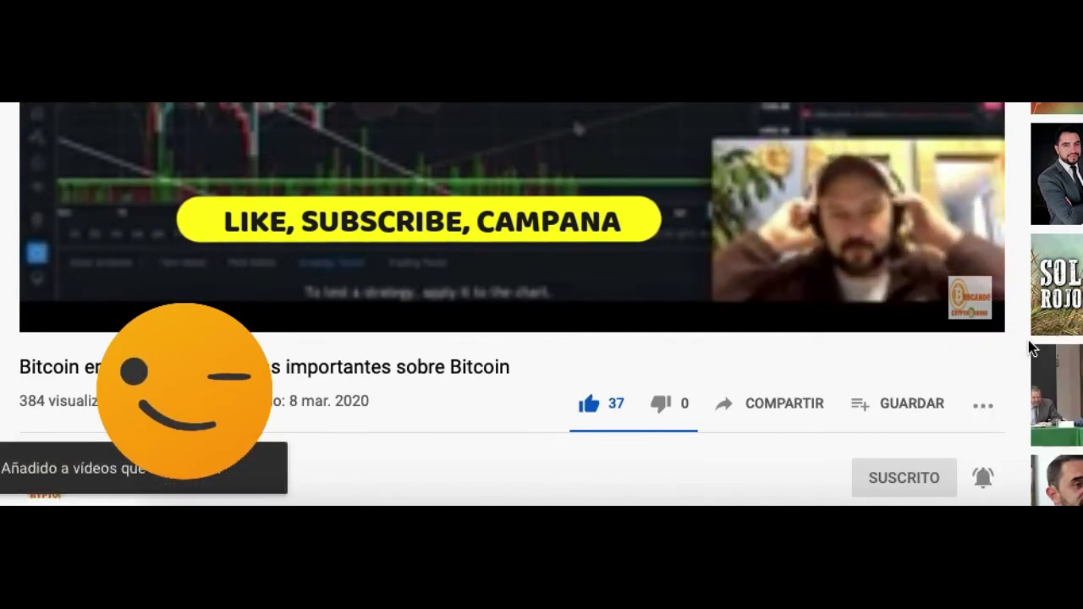